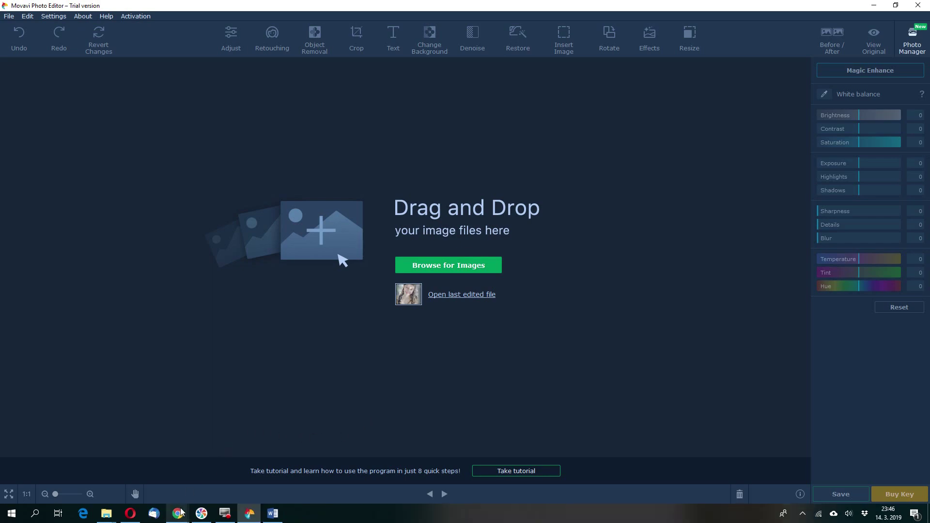
Open Movavi's All Windows Products store from the website footer.
mouse_move(178, 512)
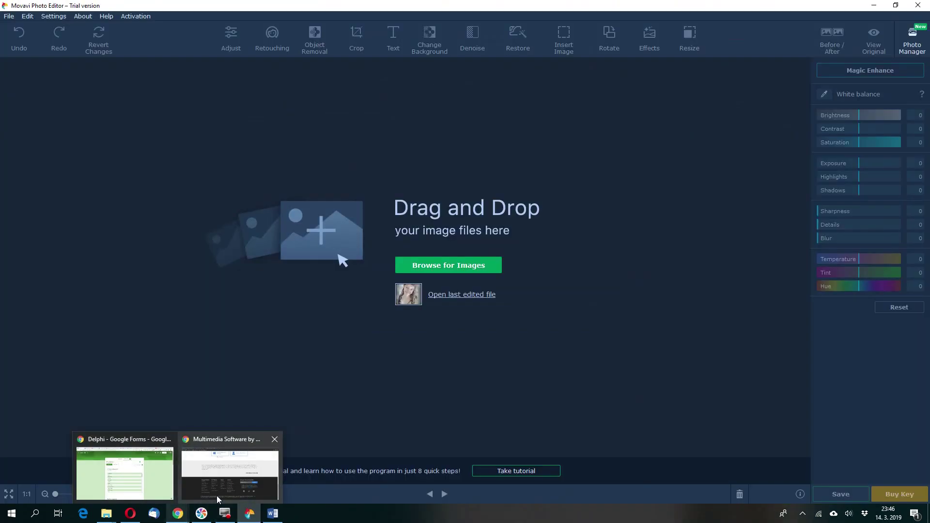
click(227, 473)
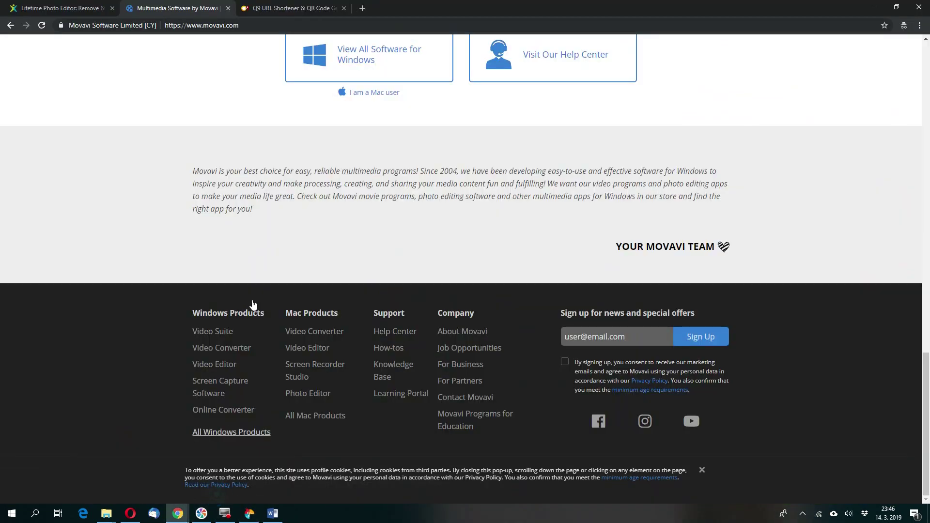
scroll(302, 232, up, 15)
scroll(302, 232, up, 4)
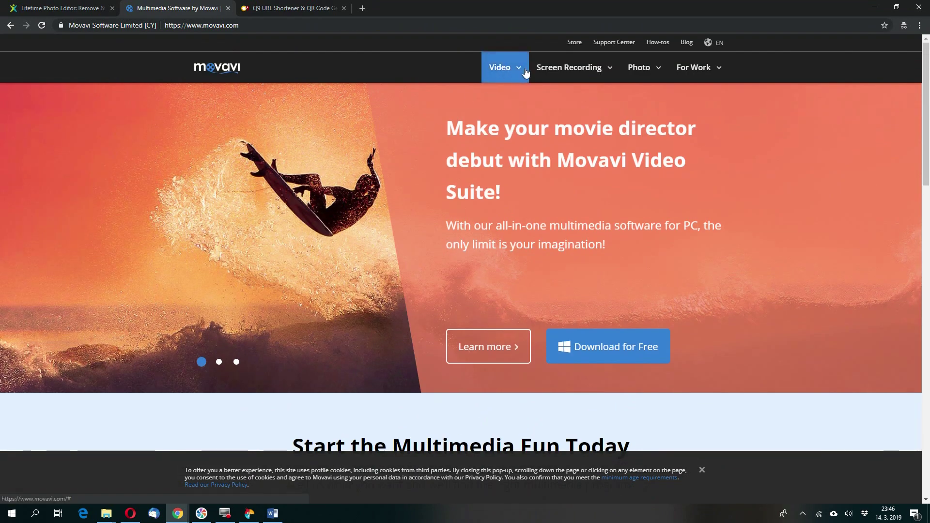
scroll(278, 384, down, 15)
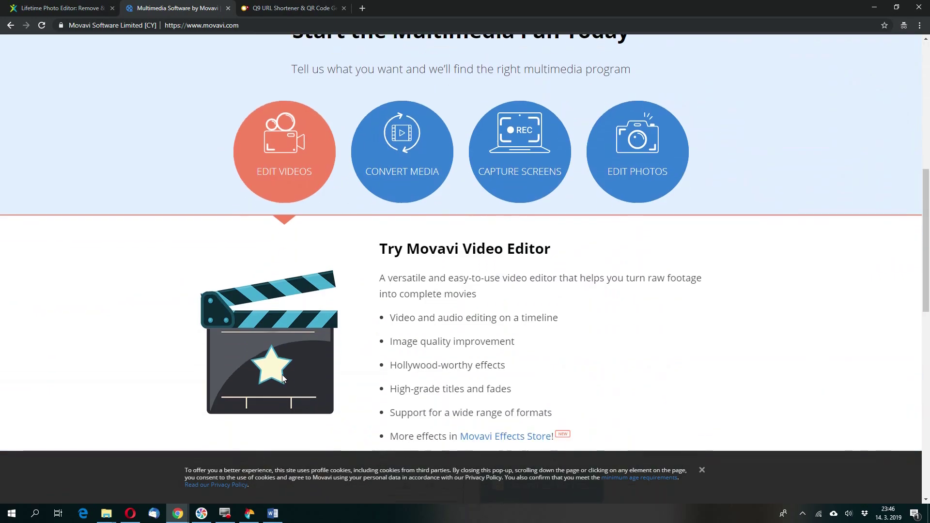
scroll(283, 378, down, 3)
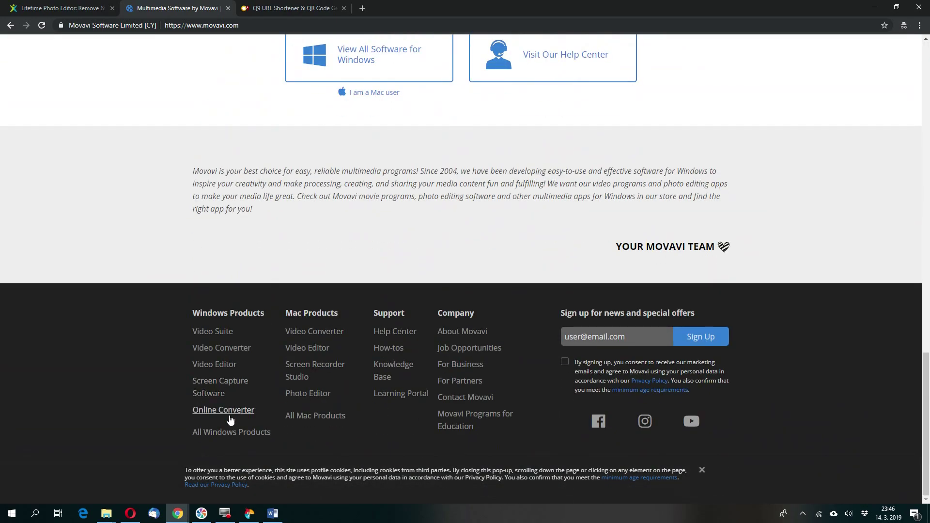
click(226, 432)
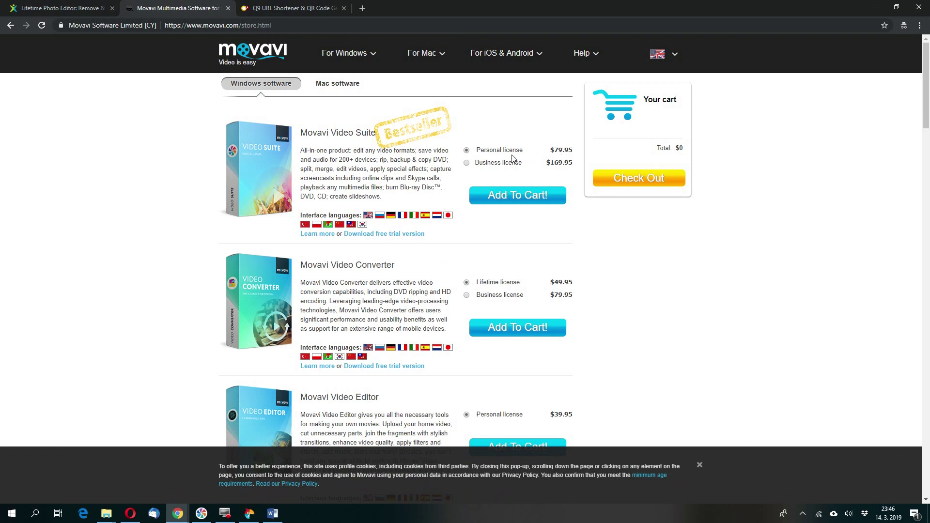
Browse the store listings, then return to the bypeople Lifetime Photo Editor deal page.
scroll(507, 167, down, 4)
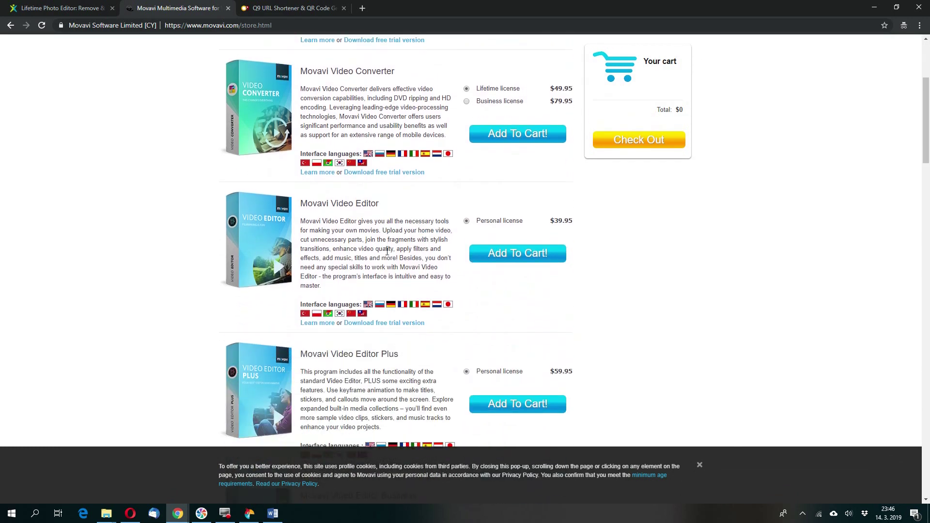
scroll(387, 251, down, 5)
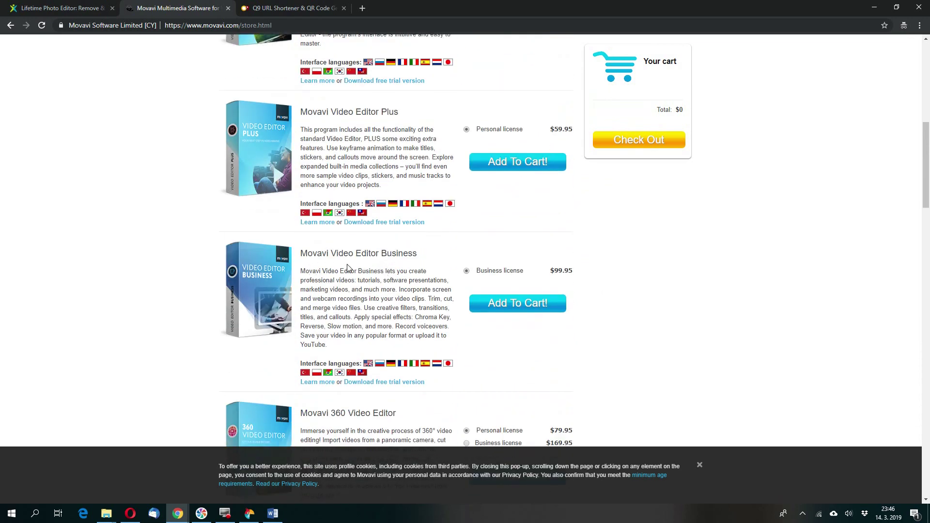
scroll(395, 266, down, 3)
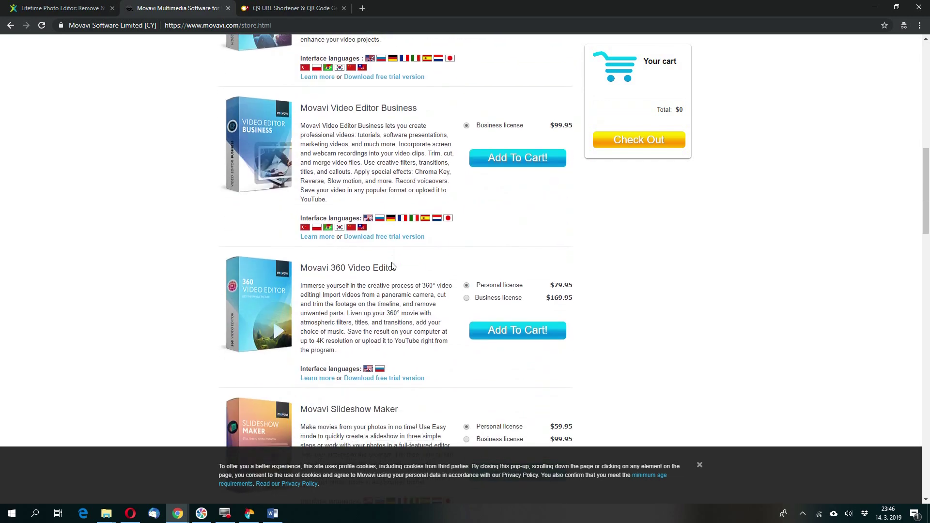
scroll(394, 234, down, 4)
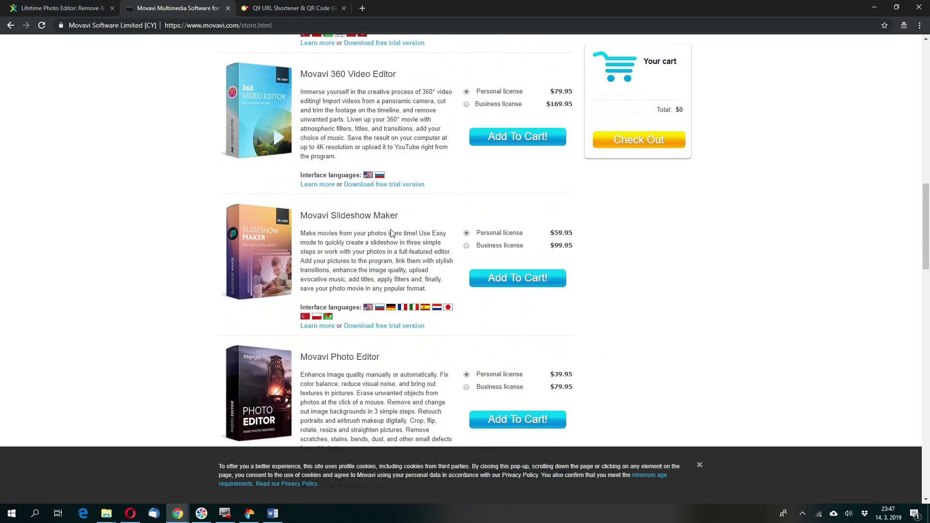
scroll(373, 229, down, 3)
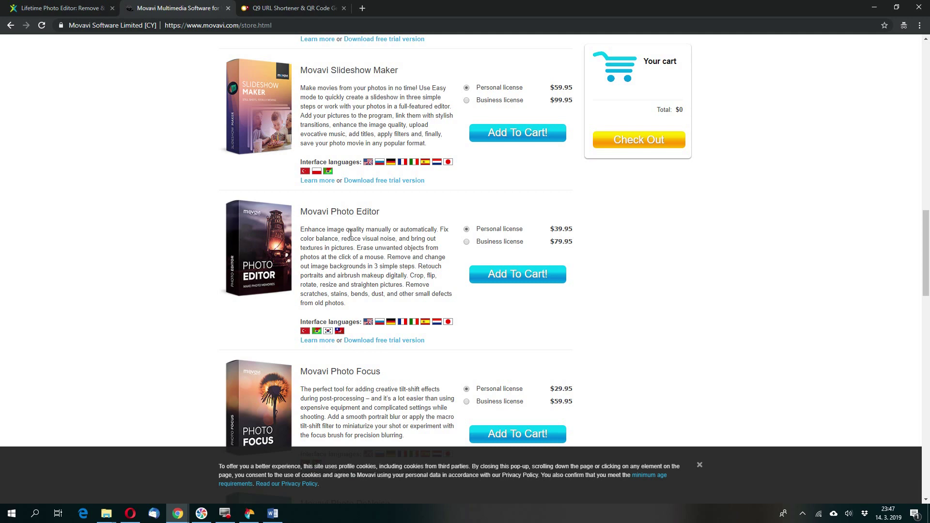
scroll(351, 233, down, 3)
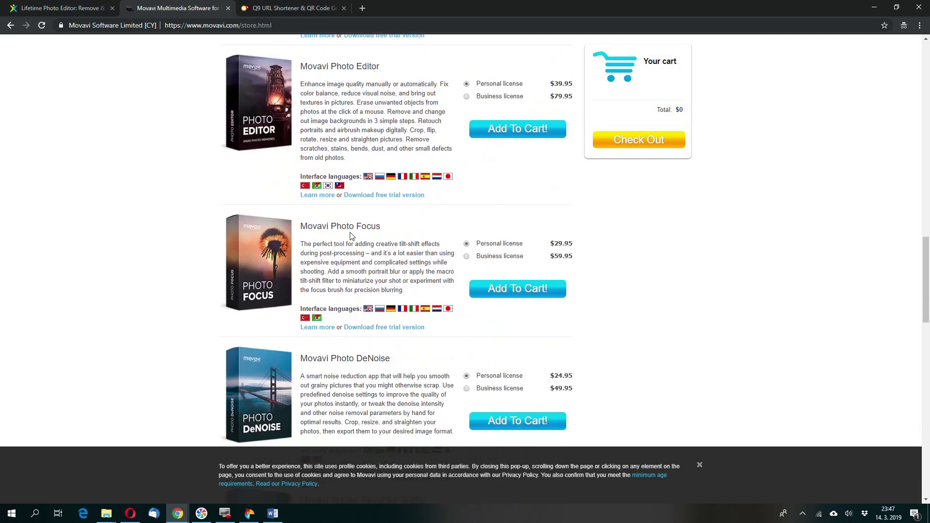
scroll(351, 235, down, 2)
scroll(355, 229, down, 1)
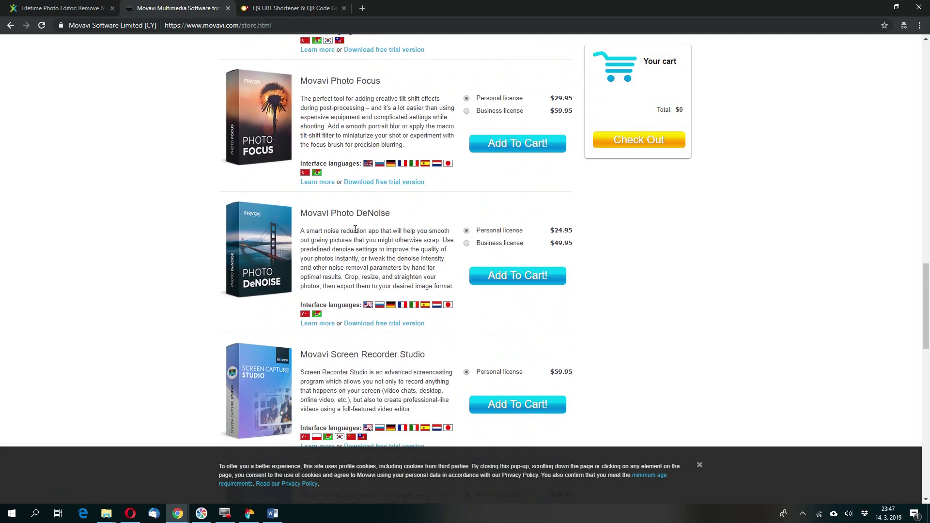
scroll(355, 229, down, 2)
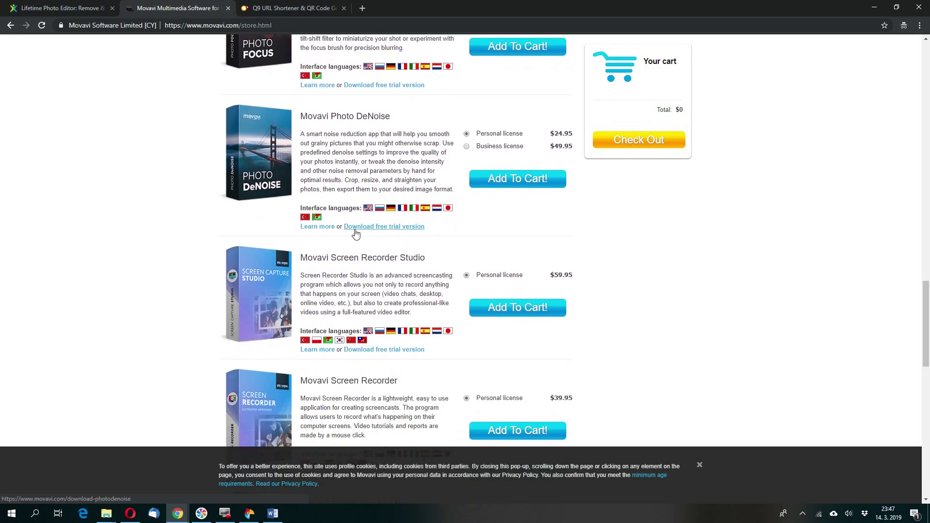
scroll(356, 234, down, 6)
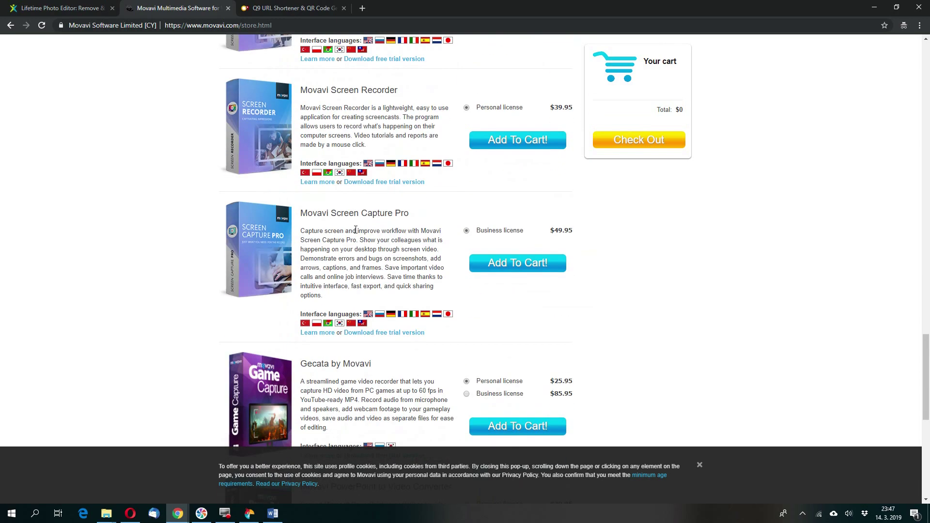
scroll(355, 229, up, 16)
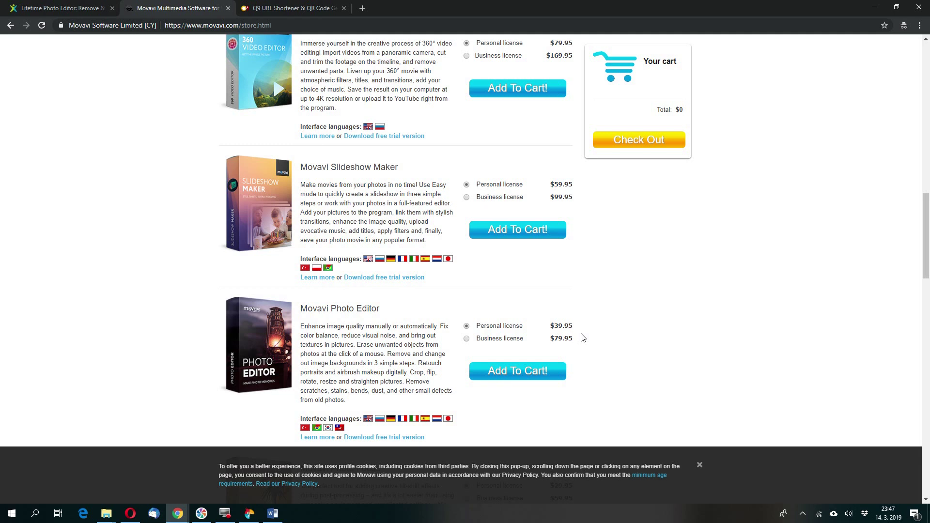
click(56, 8)
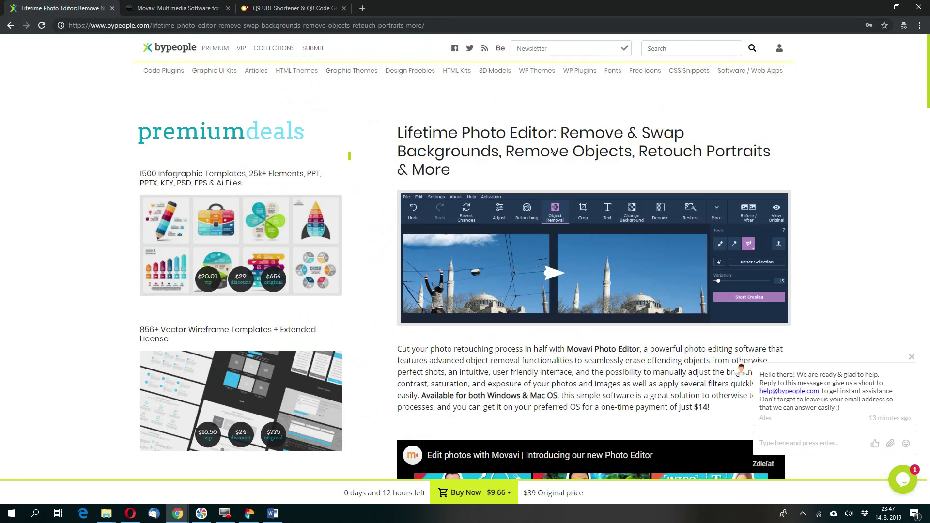
Dismiss the chat popup and check the Buy Now price options.
scroll(552, 148, down, 1)
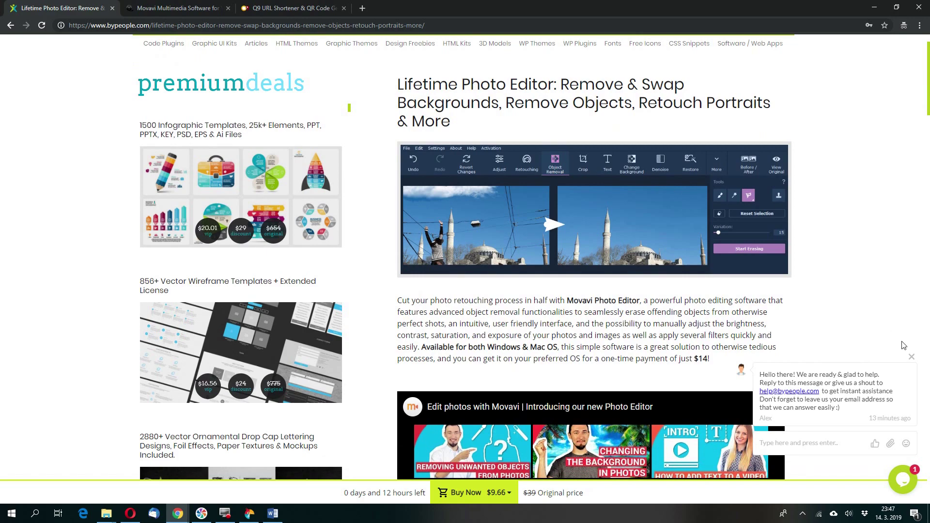
click(911, 357)
scroll(795, 324, down, 6)
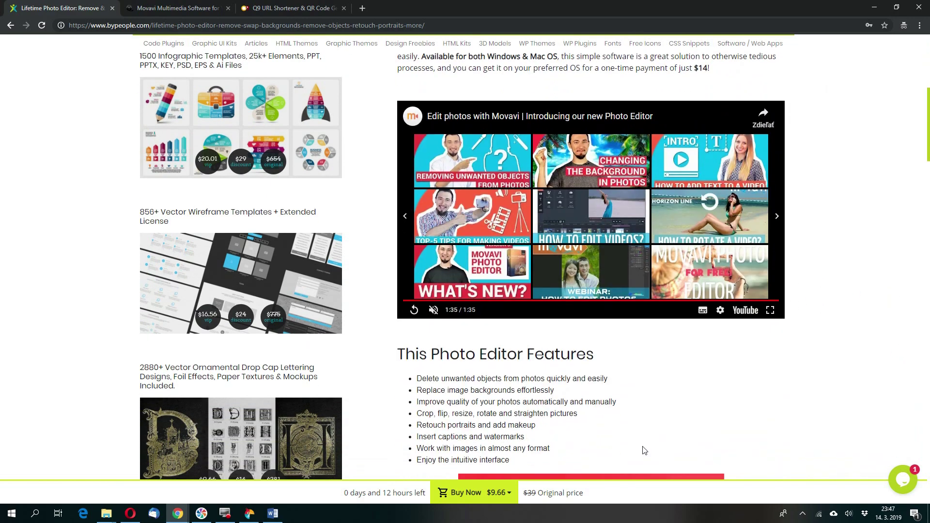
mouse_move(508, 500)
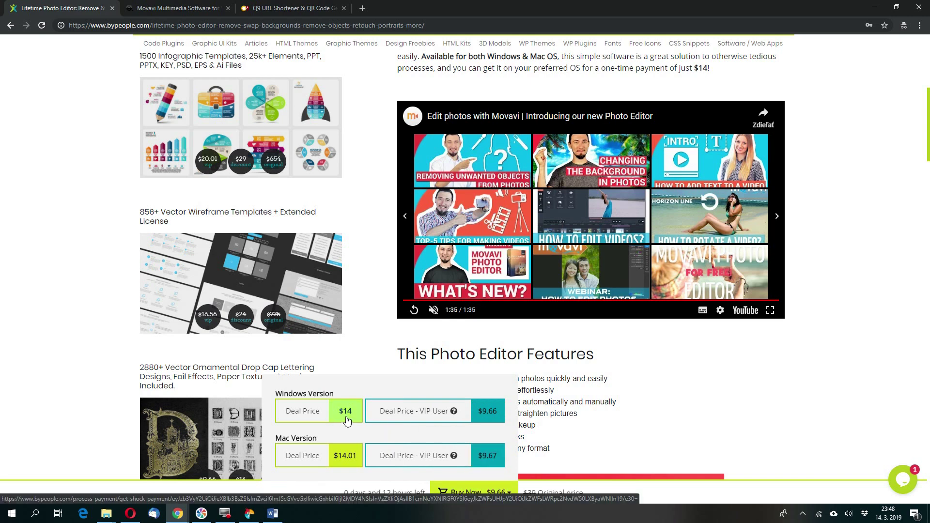
Scroll through the deal page's features and before-and-after demo photos.
scroll(610, 307, down, 9)
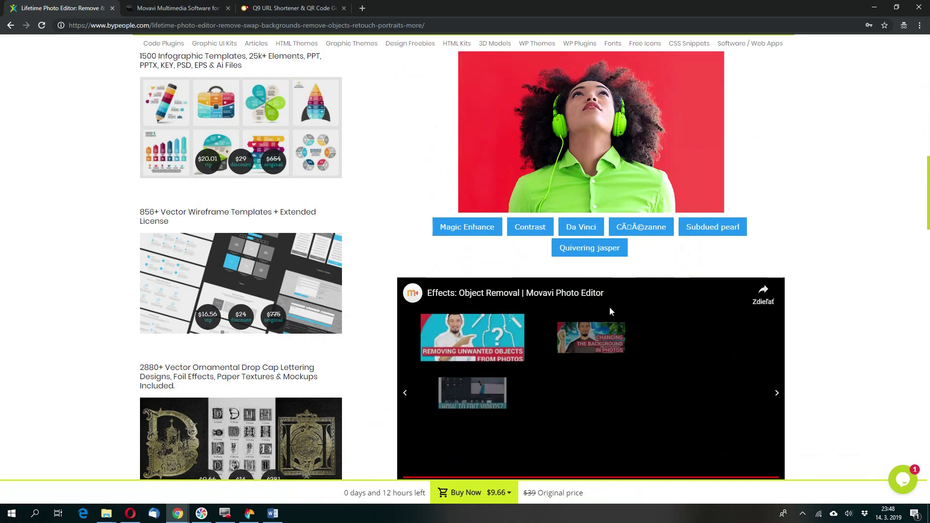
scroll(610, 308, down, 8)
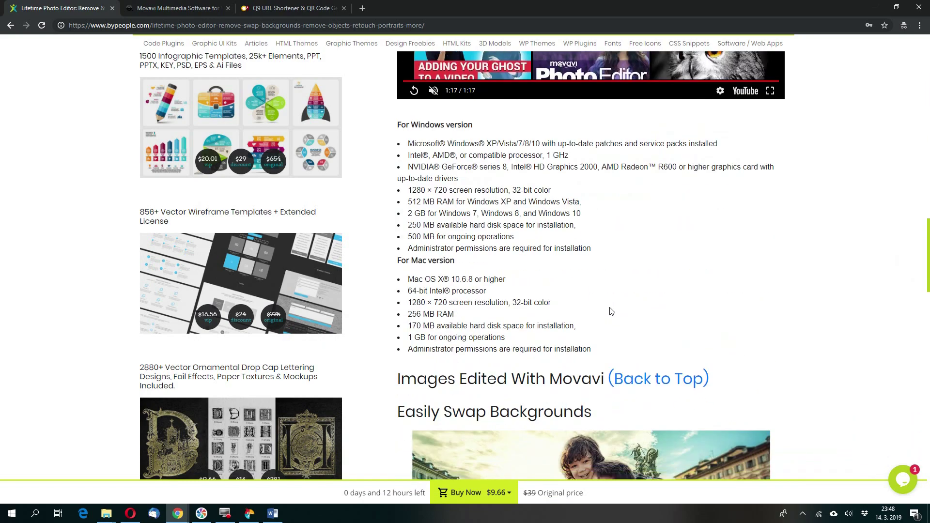
scroll(611, 311, down, 5)
scroll(611, 312, down, 5)
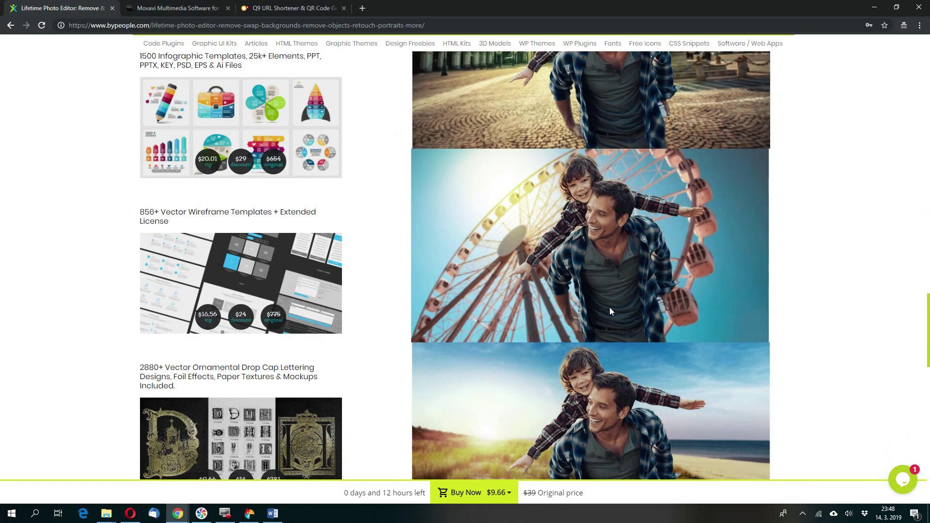
scroll(609, 309, down, 10)
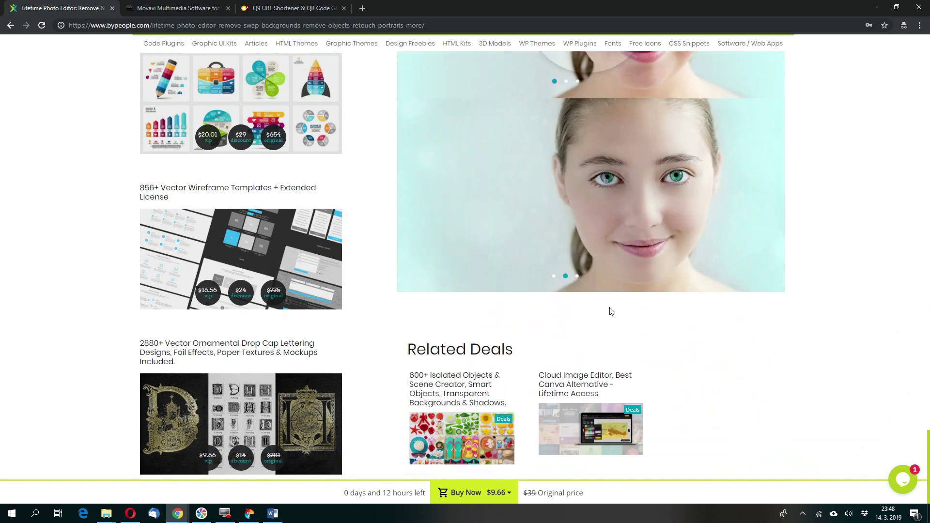
scroll(610, 311, up, 8)
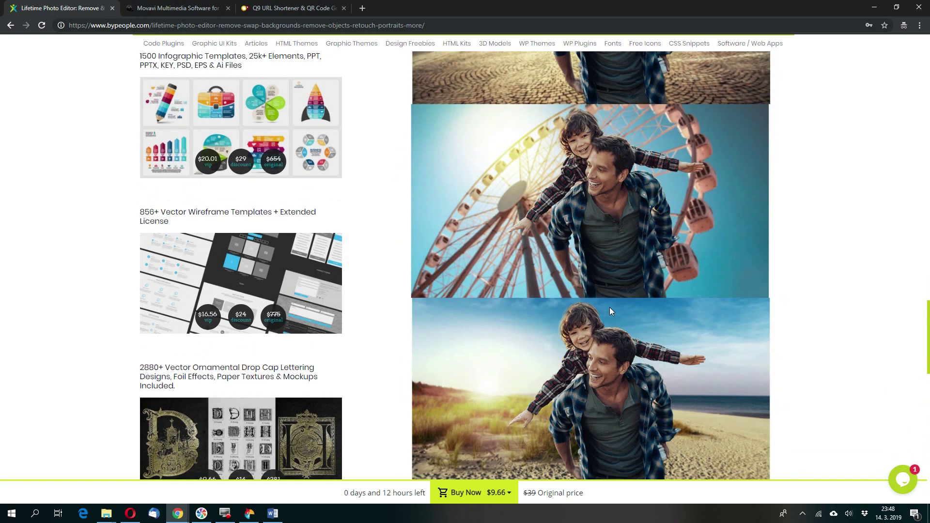
Load happiness 39.jpg from the photos folder into Movavi and show the Retouching tools.
mouse_move(249, 515)
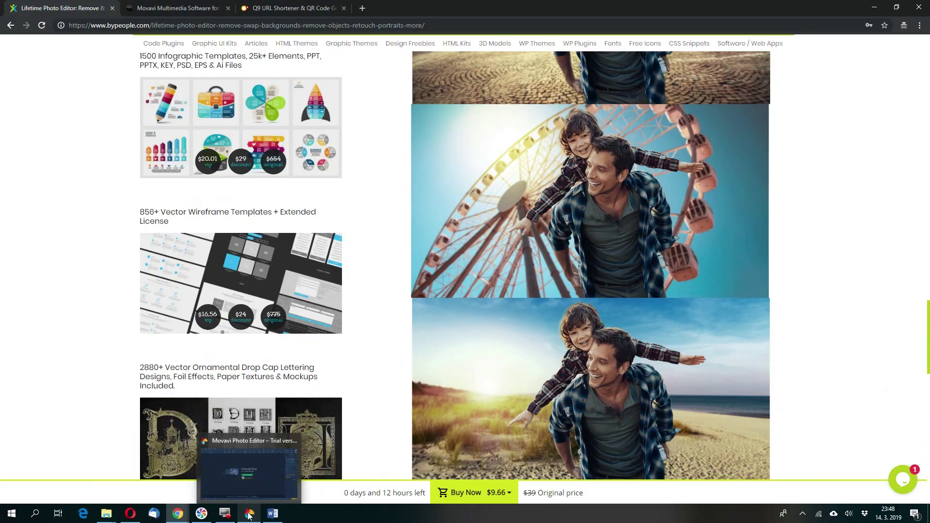
click(271, 479)
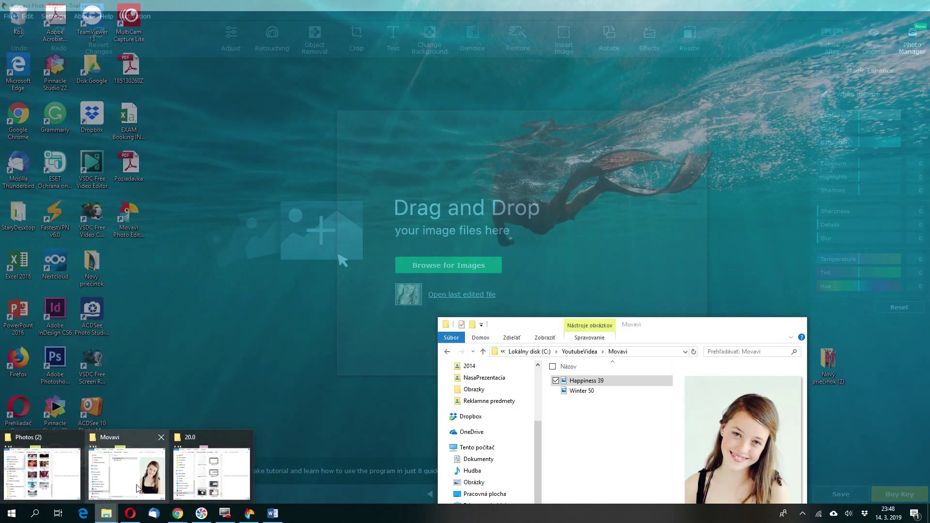
click(137, 486)
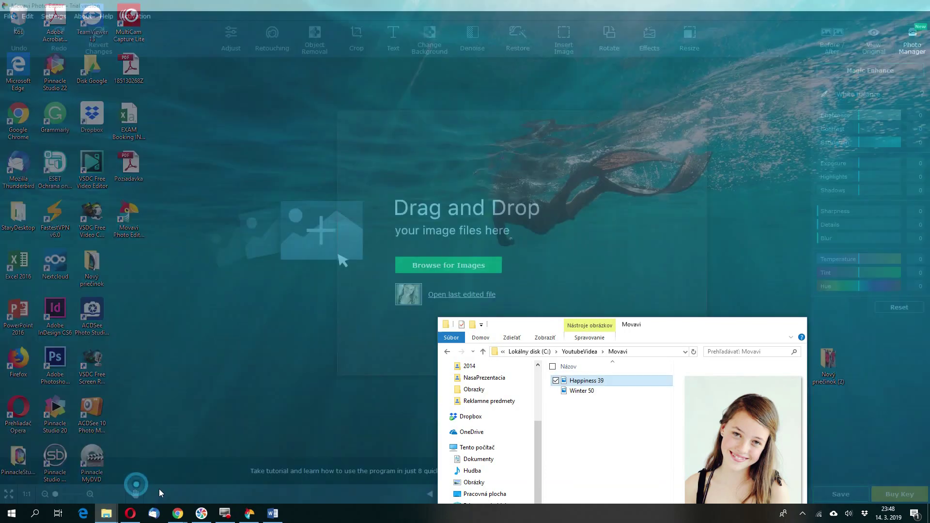
drag(654, 324, 675, 127)
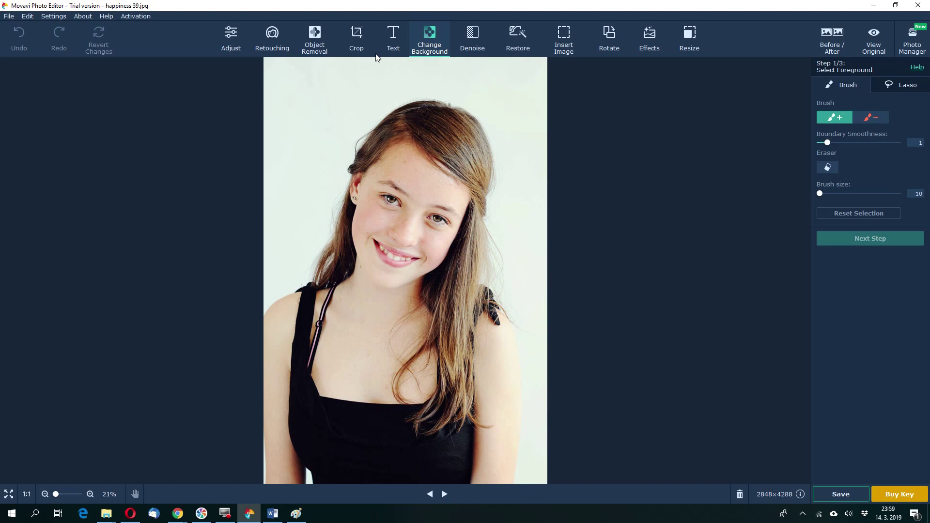
click(269, 35)
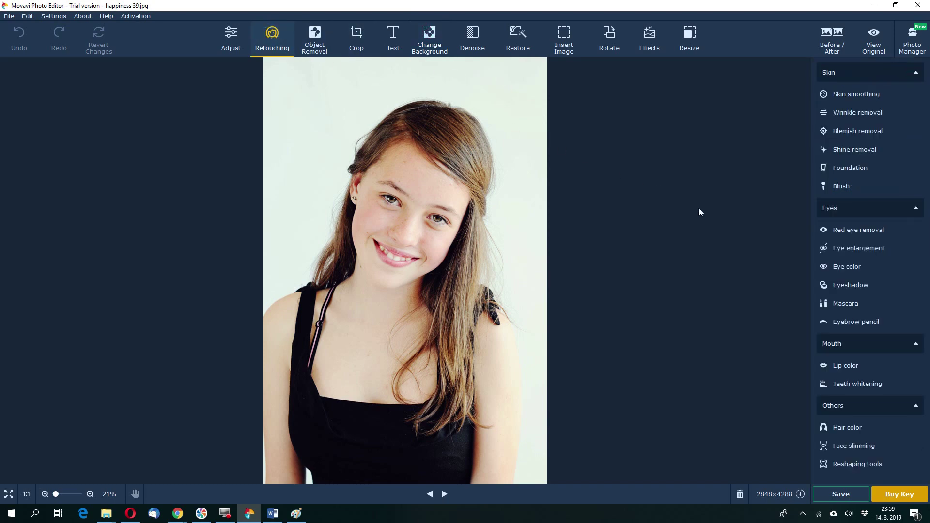
Zoom in on the eyes and brush skin smoothing (size 50, softness 30, intensity 70) over the cheek.
click(849, 96)
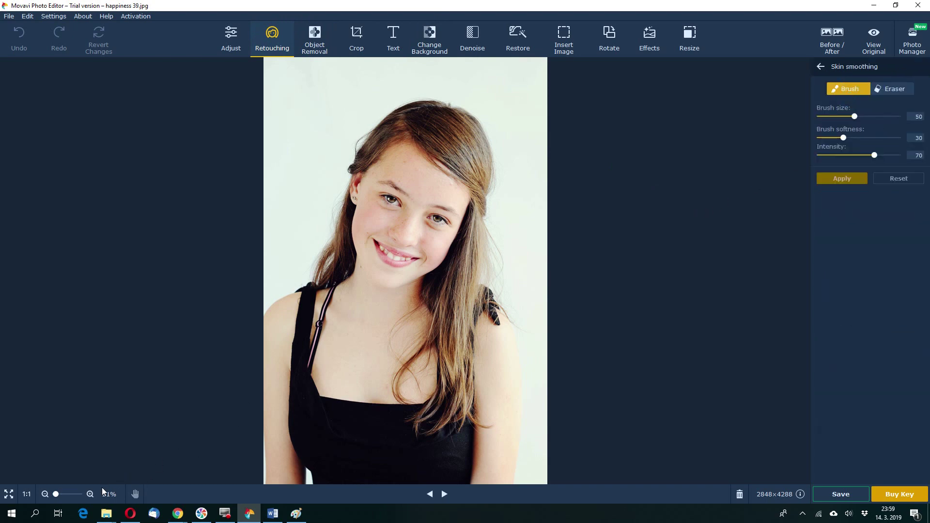
click(59, 494)
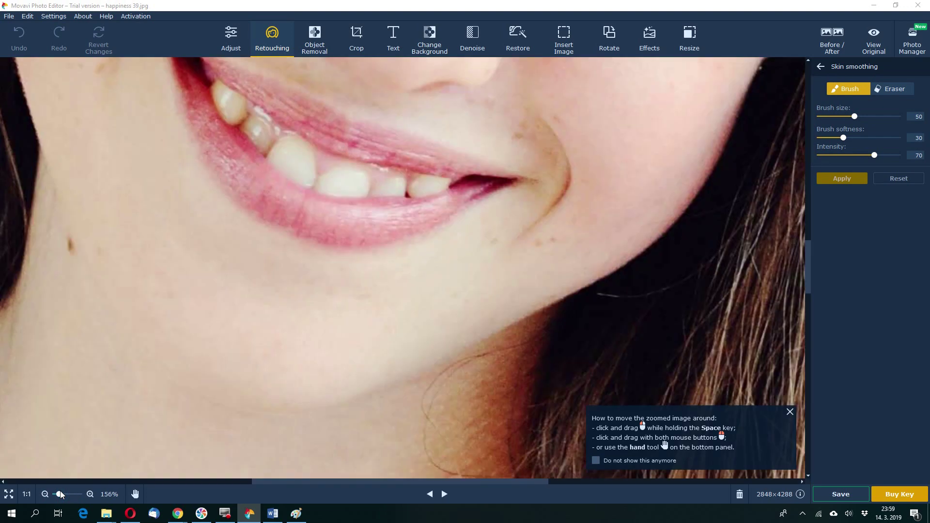
click(135, 494)
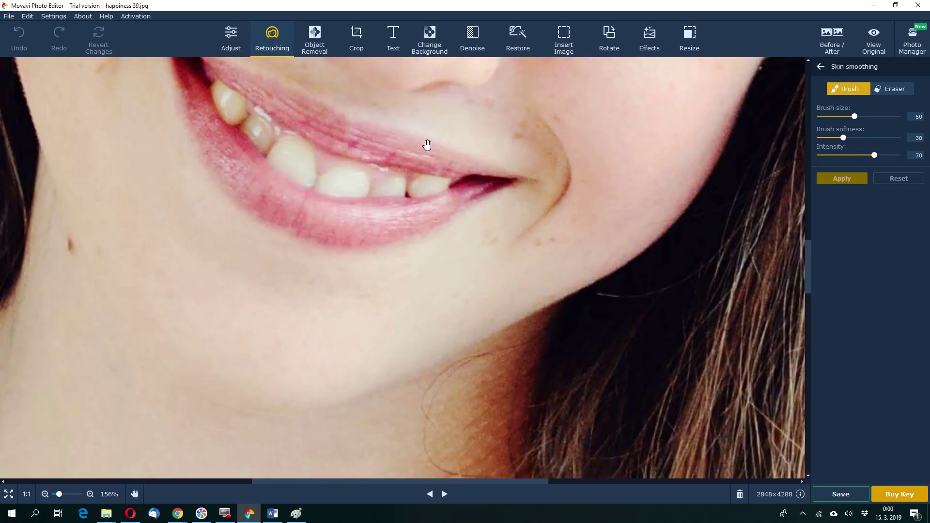
drag(432, 121, 540, 508)
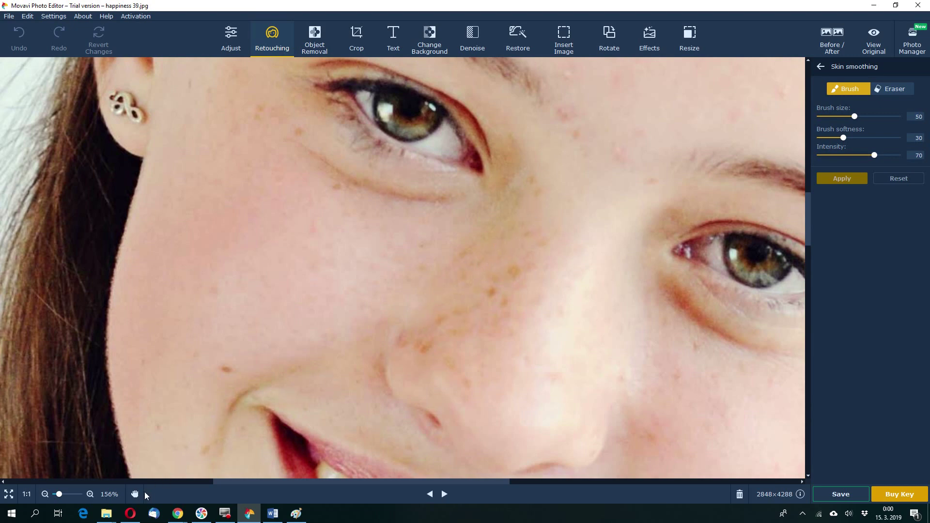
click(848, 179)
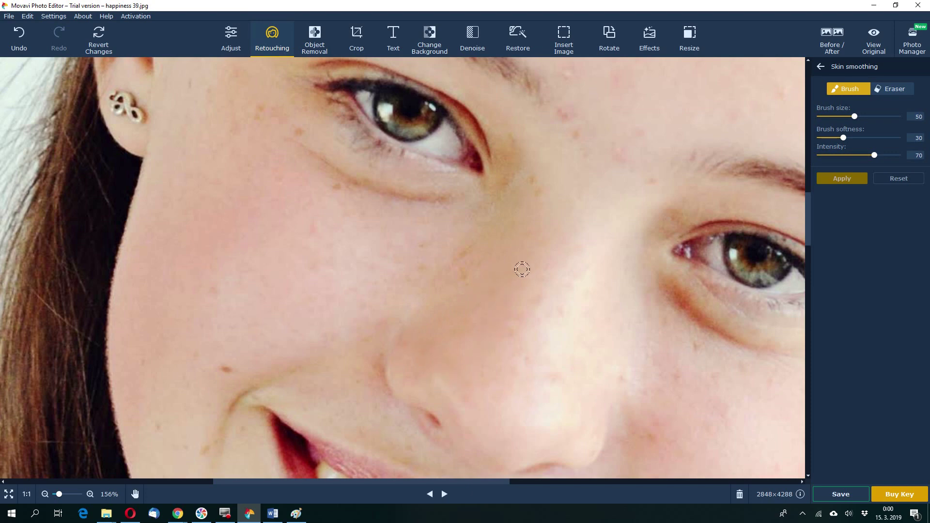
drag(445, 332, 509, 261)
Smooth away the brown cheek mole and several nearby cheek spots.
click(466, 248)
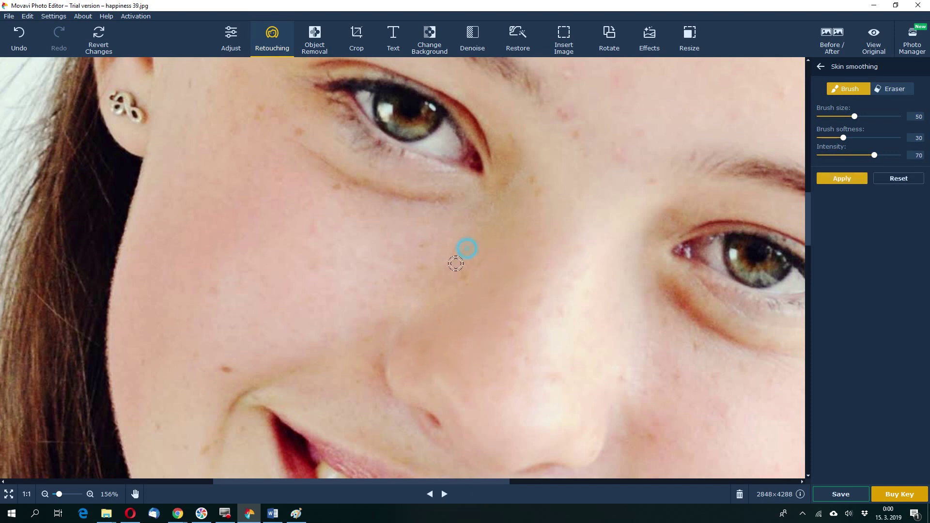
click(224, 367)
click(677, 370)
click(537, 185)
click(466, 270)
Reframe on the forehead and smooth its spots, including the small white blemish.
drag(60, 495, 58, 496)
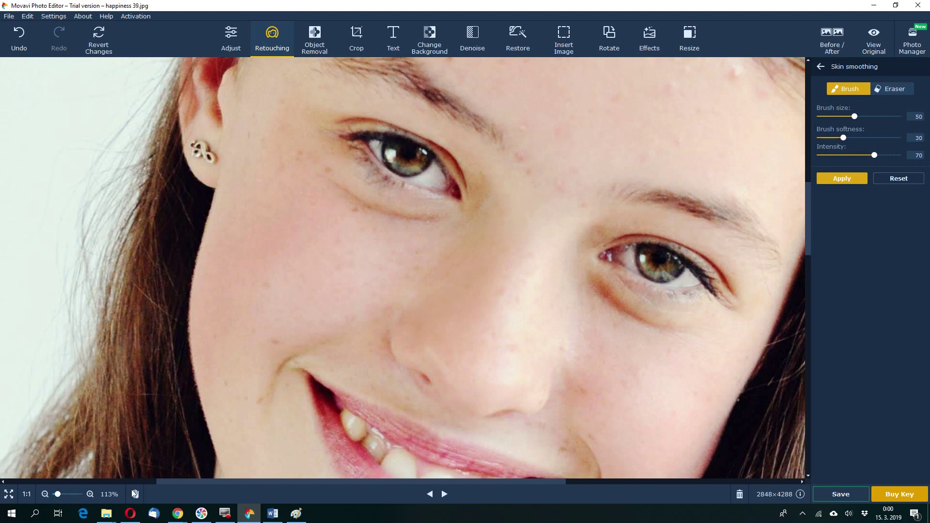
click(135, 494)
drag(514, 260, 416, 371)
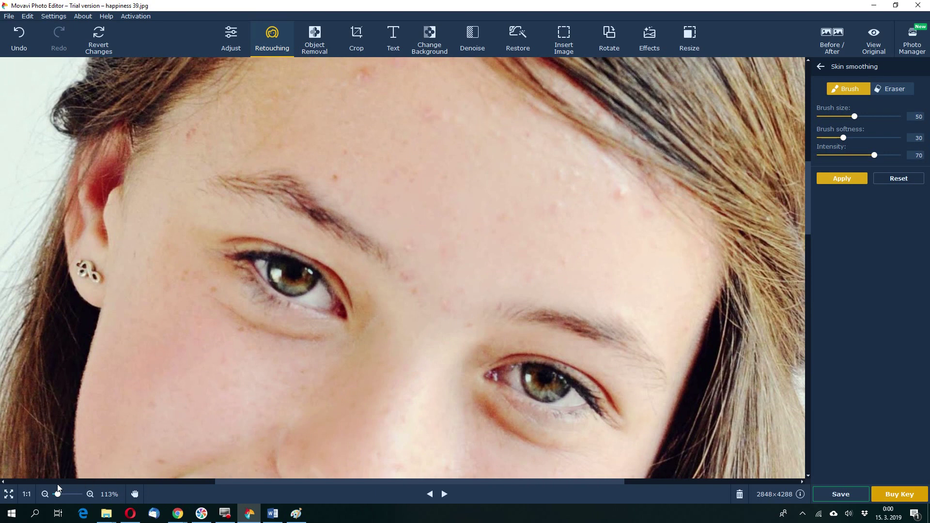
drag(58, 494, 60, 495)
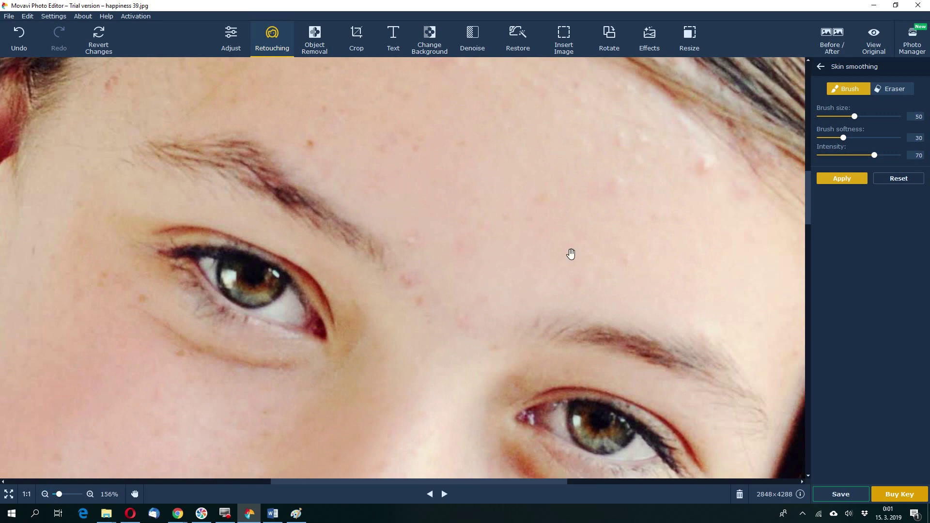
click(135, 493)
click(366, 147)
click(649, 139)
click(700, 160)
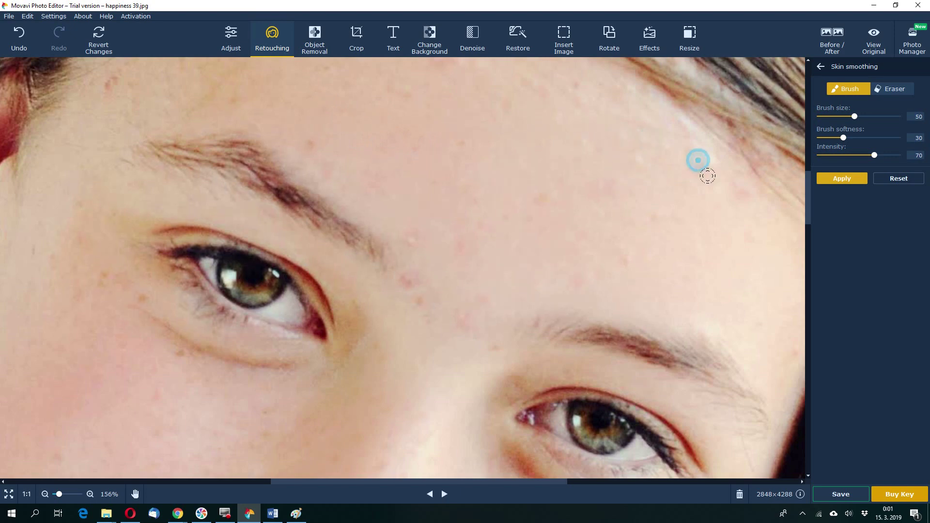
Smooth the lower forehead, the left brow area and the cheek beside the left eye.
click(629, 247)
click(311, 142)
click(305, 136)
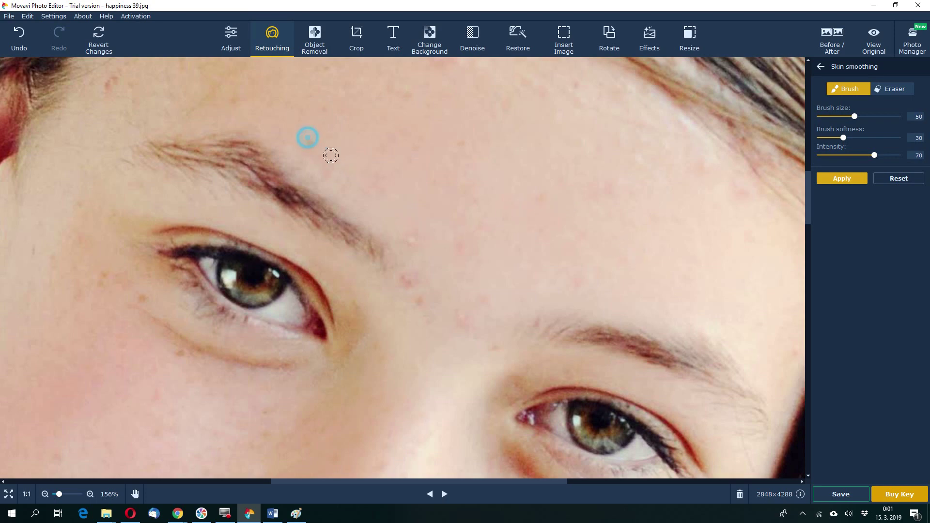
click(251, 88)
click(103, 276)
click(56, 493)
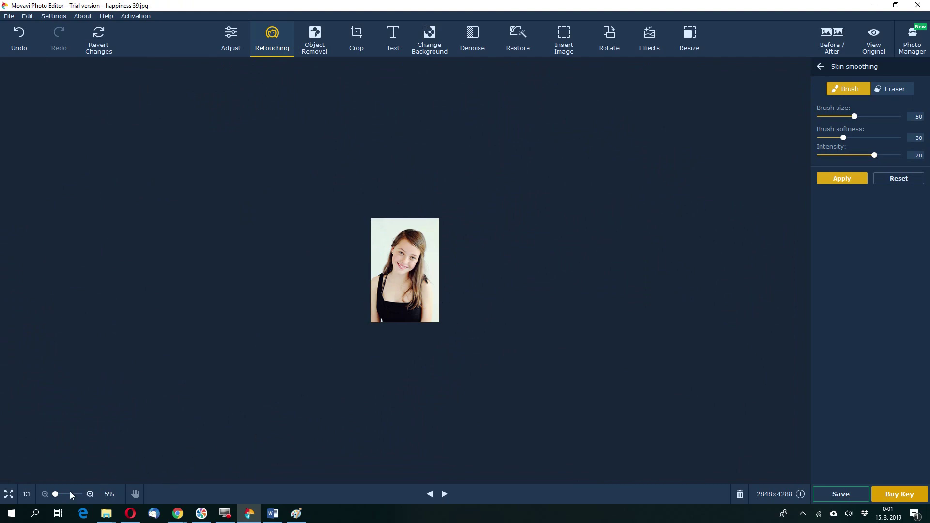
Frame the face at 48% zoom, smooth both mouth corners, and apply the smoothing.
drag(55, 493, 56, 495)
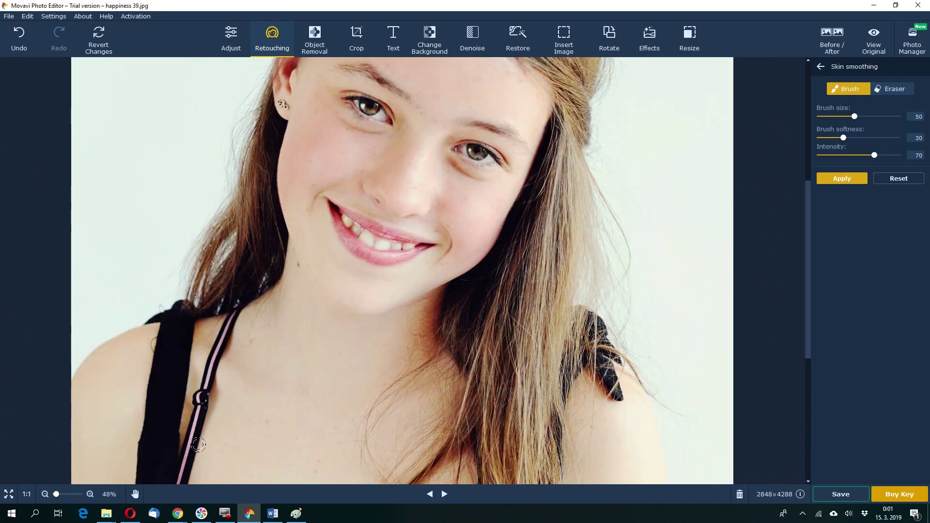
click(135, 494)
scroll(416, 199, up, 2)
drag(417, 199, 418, 248)
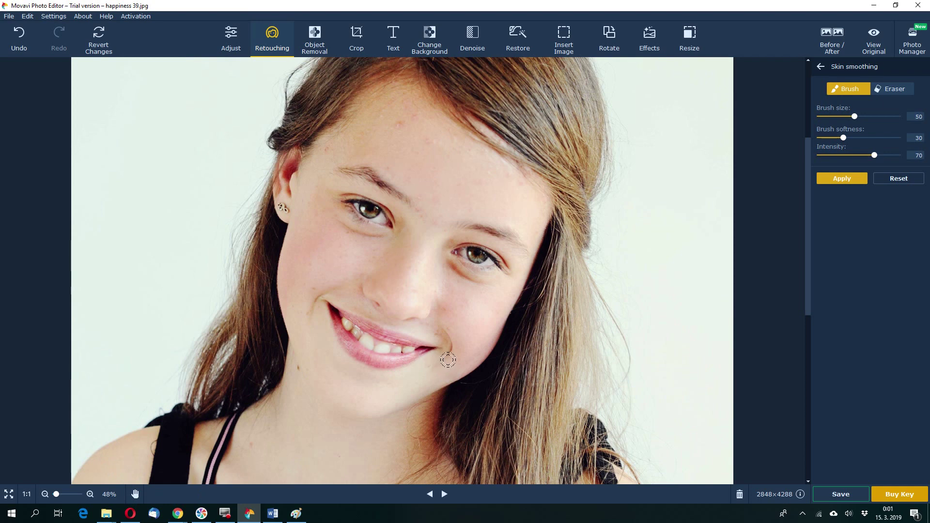
drag(444, 359, 445, 340)
mouse_move(323, 289)
mouse_down()
mouse_move(301, 291)
mouse_move(317, 278)
mouse_move(304, 294)
mouse_move(305, 317)
mouse_up()
click(849, 179)
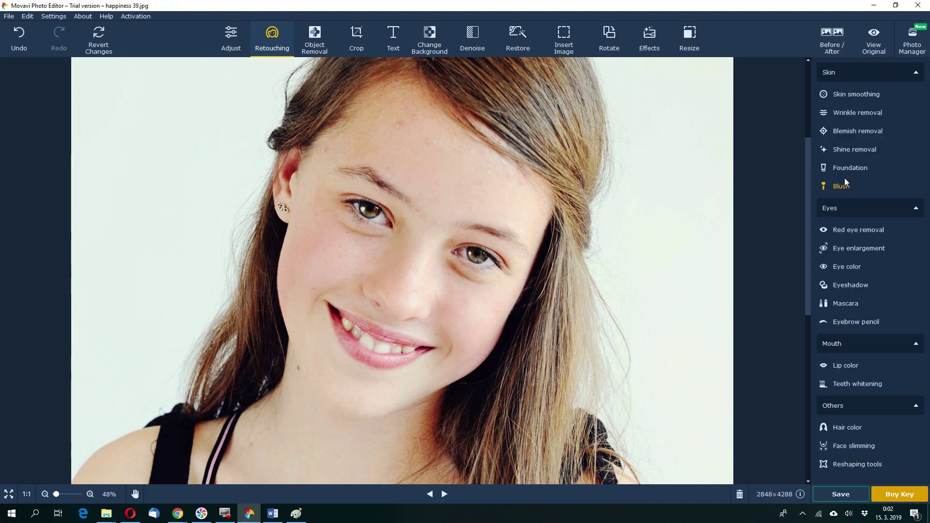
Brush wrinkle removal (size 25, softness 20, intensity 100) under the eyes, redoing one stroke, and apply.
click(850, 121)
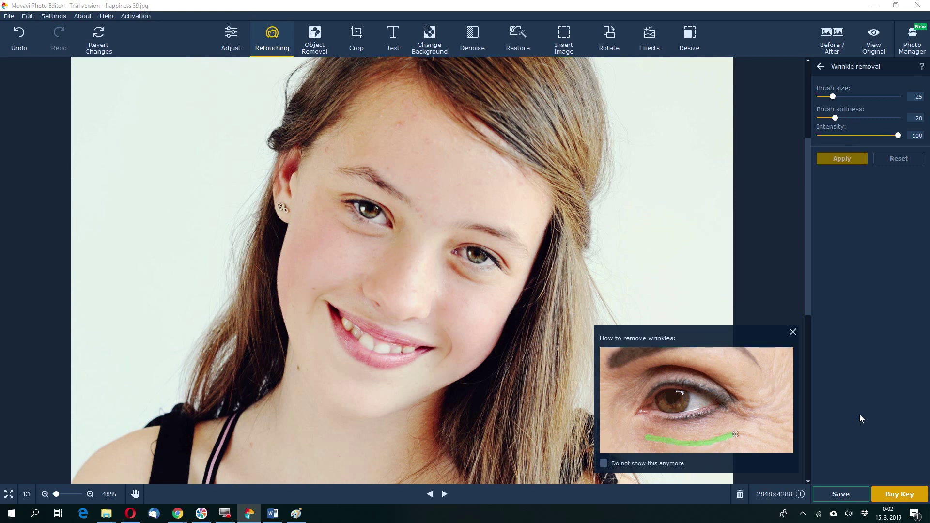
click(792, 332)
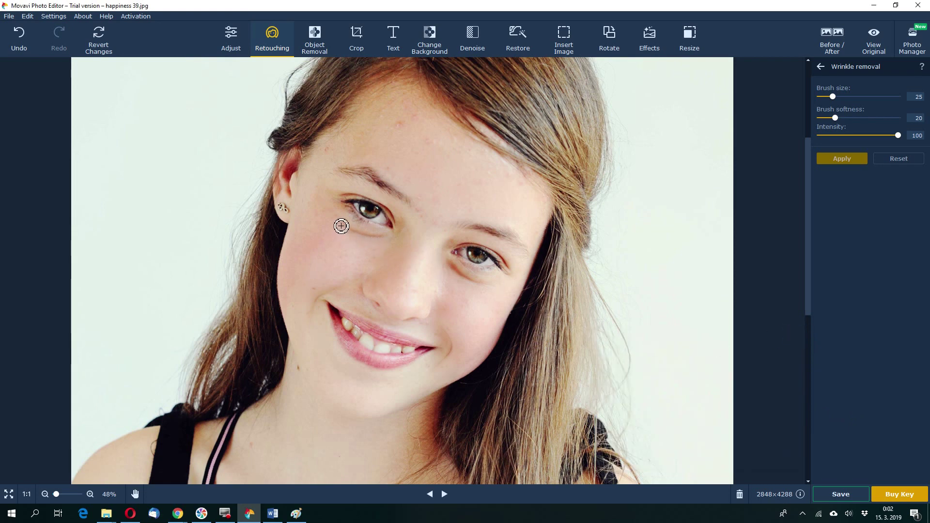
drag(341, 226, 382, 237)
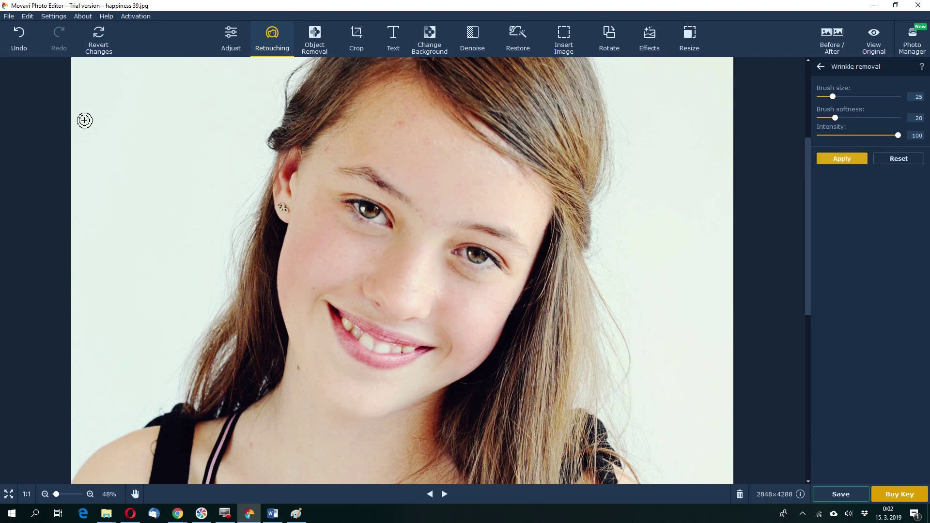
click(15, 32)
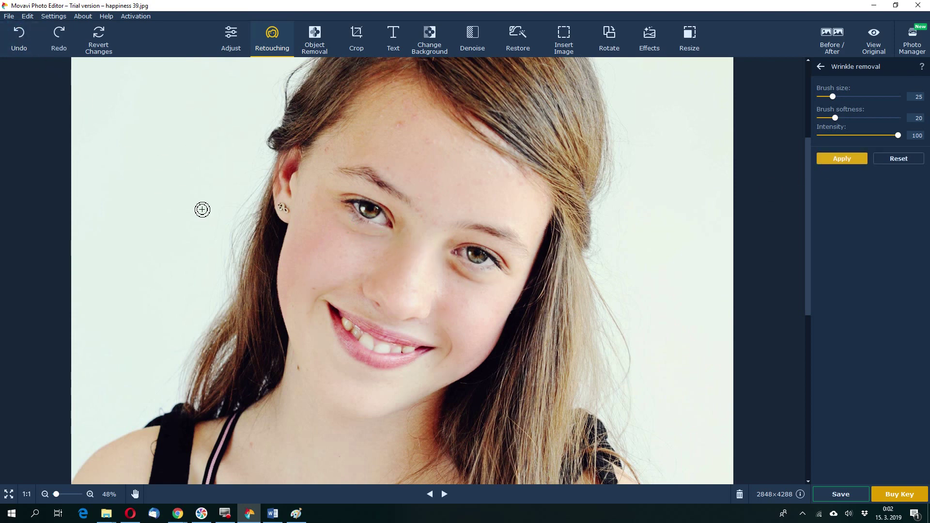
drag(484, 284, 477, 285)
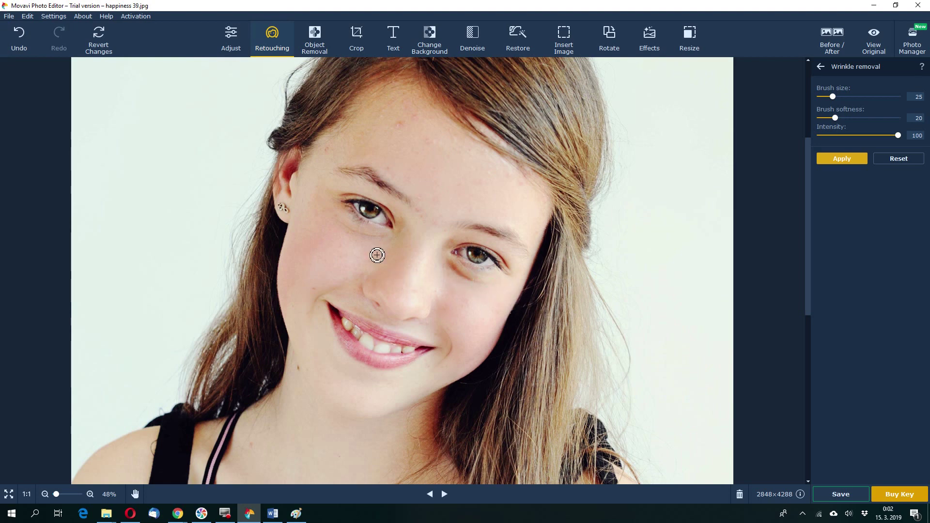
click(841, 160)
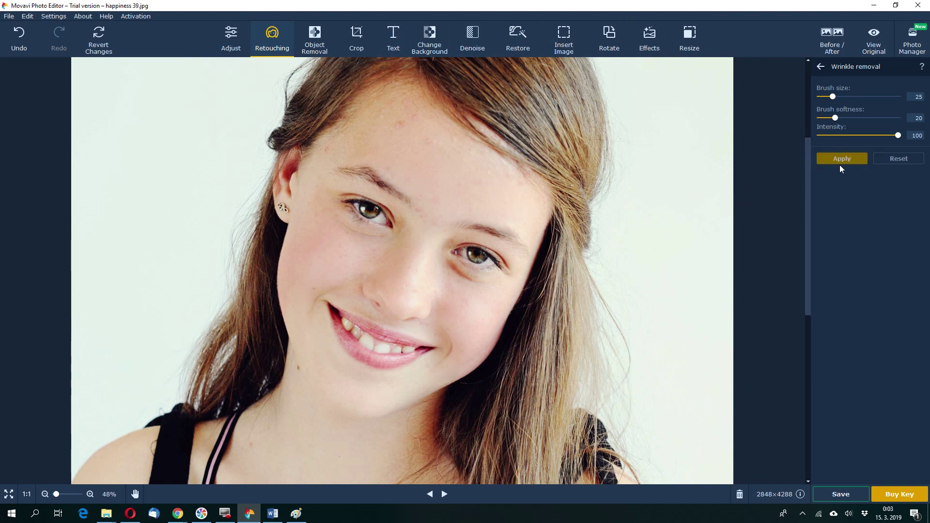
Smooth the skin under the left eye and keep the change when leaving skin smoothing.
click(822, 68)
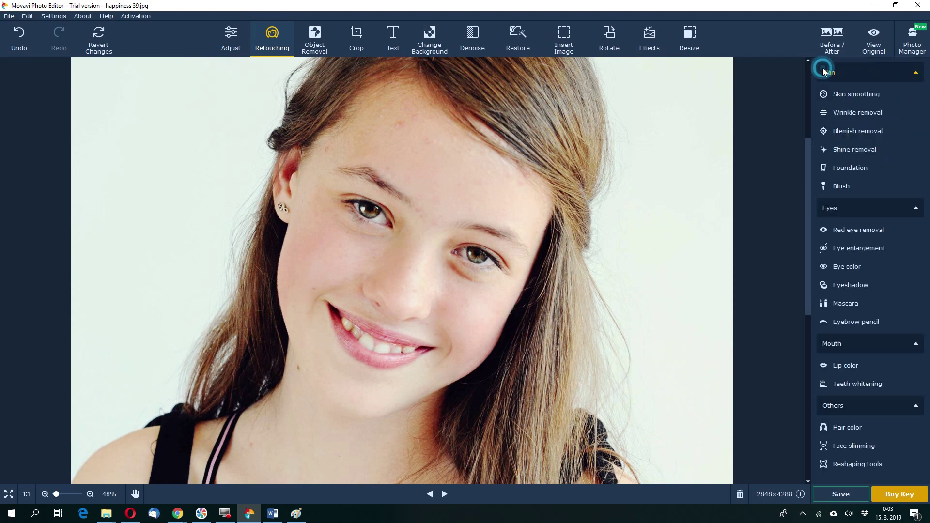
click(832, 91)
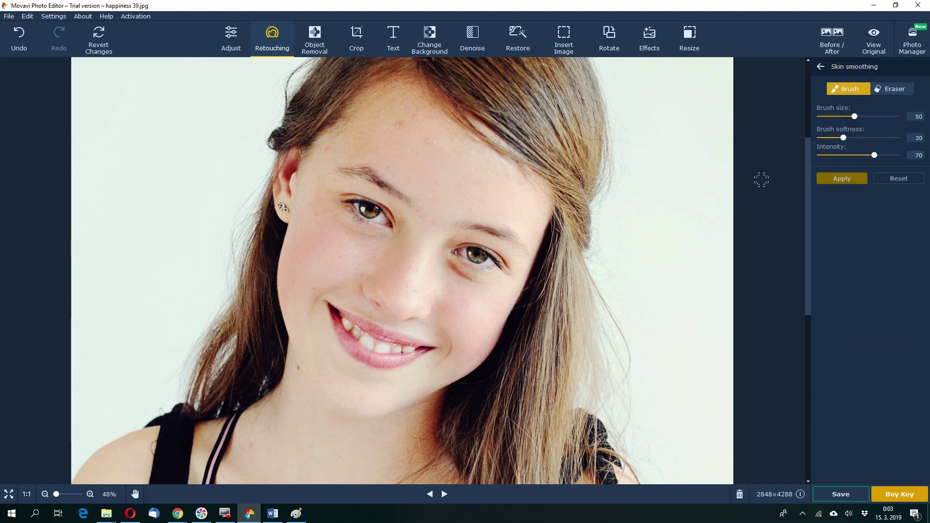
click(335, 219)
mouse_move(335, 218)
mouse_down()
mouse_move(380, 233)
mouse_move(282, 212)
mouse_up()
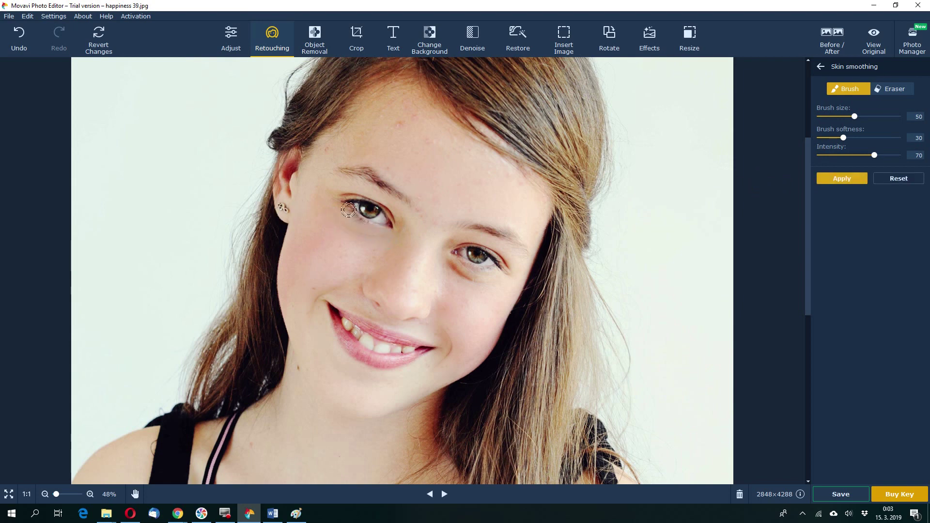
click(823, 69)
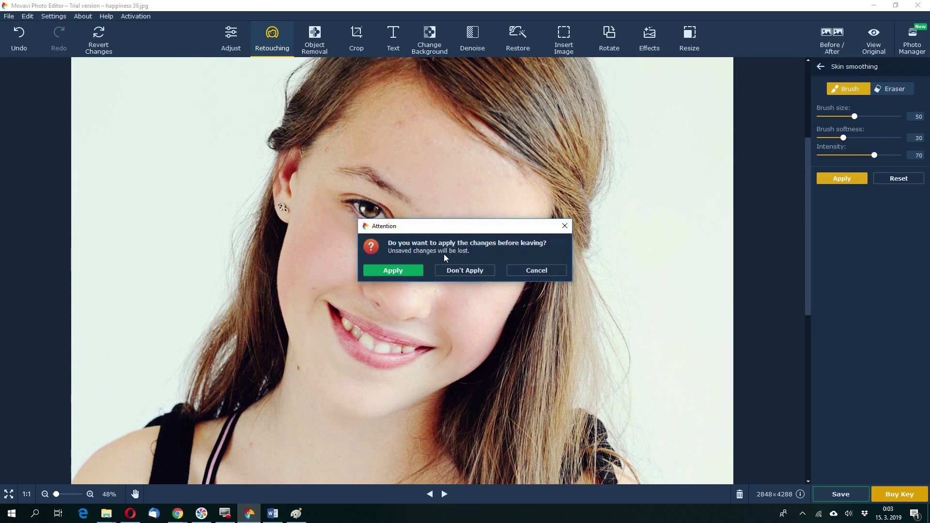
click(392, 271)
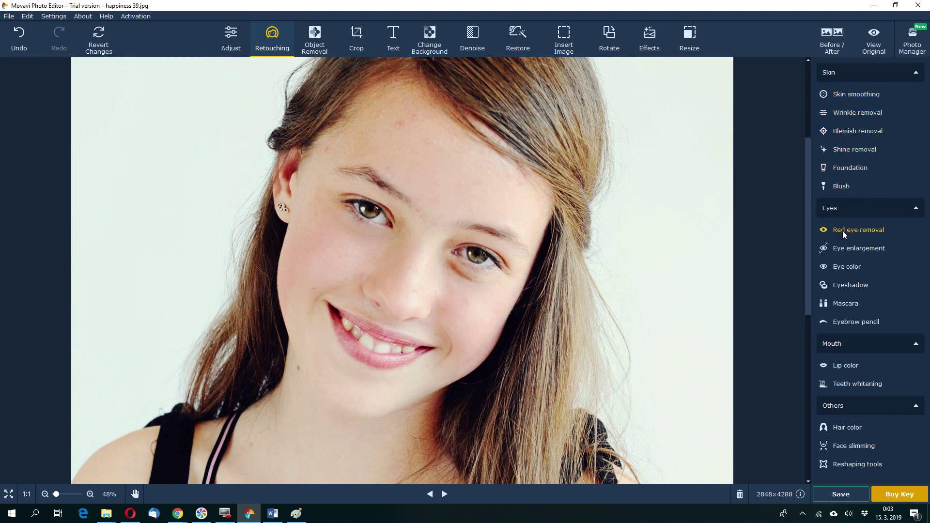
Tint both irises dark blue with Eye color at brush size 39 and apply it.
click(828, 269)
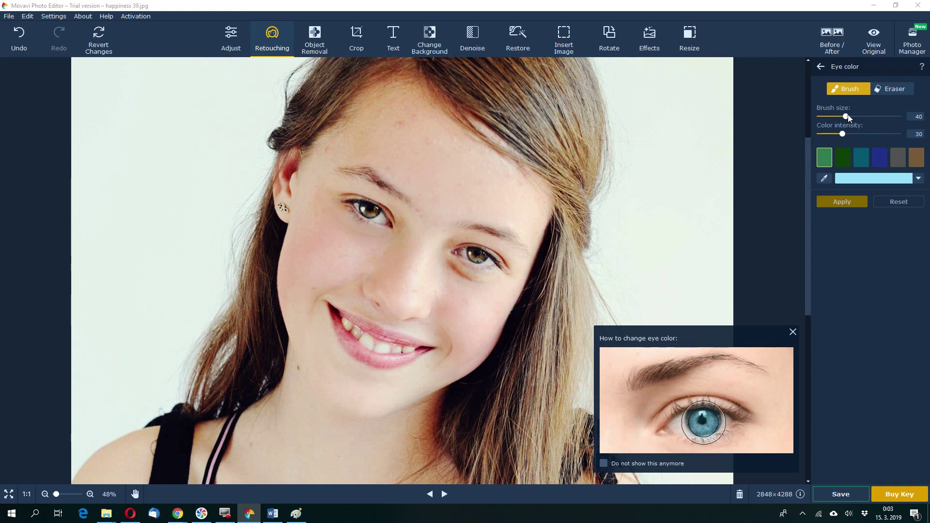
drag(848, 114, 847, 116)
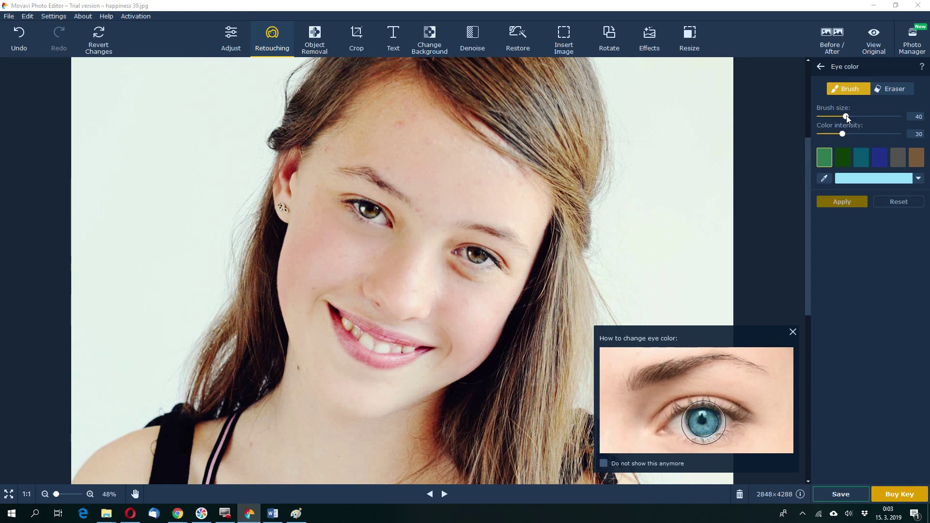
click(368, 206)
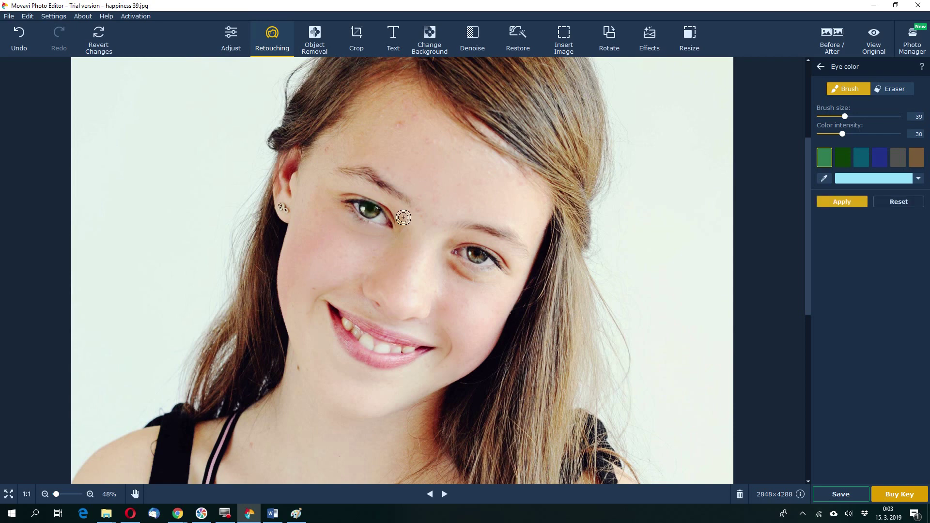
click(477, 254)
click(848, 203)
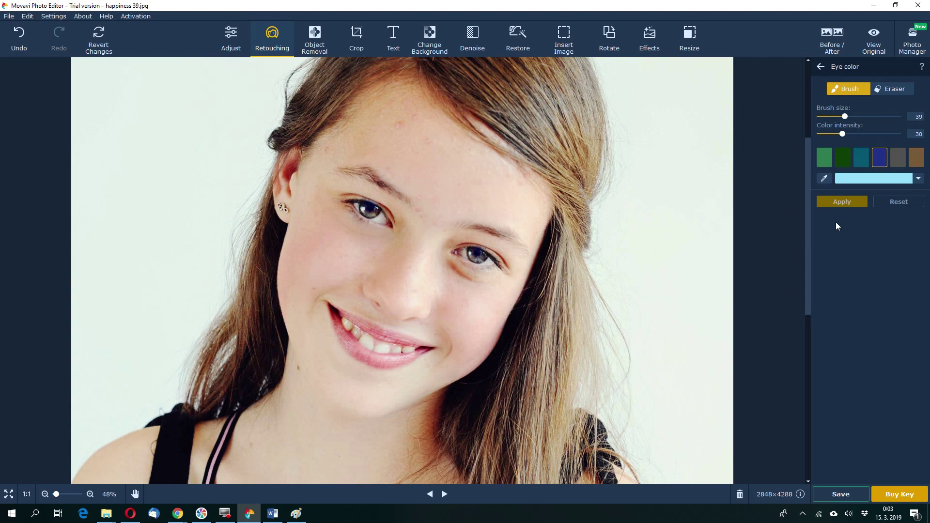
click(917, 179)
Save a light blue custom colour and paint both irises with it.
click(785, 278)
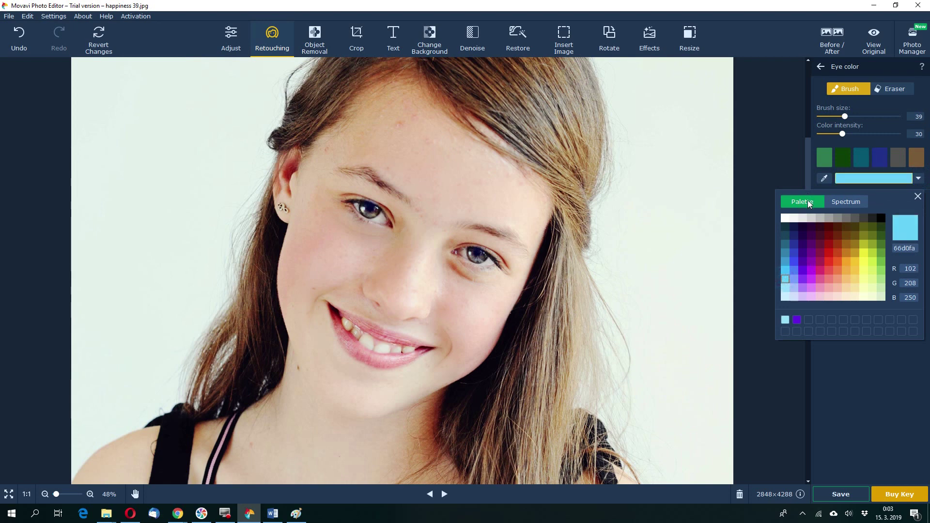
click(898, 221)
click(916, 196)
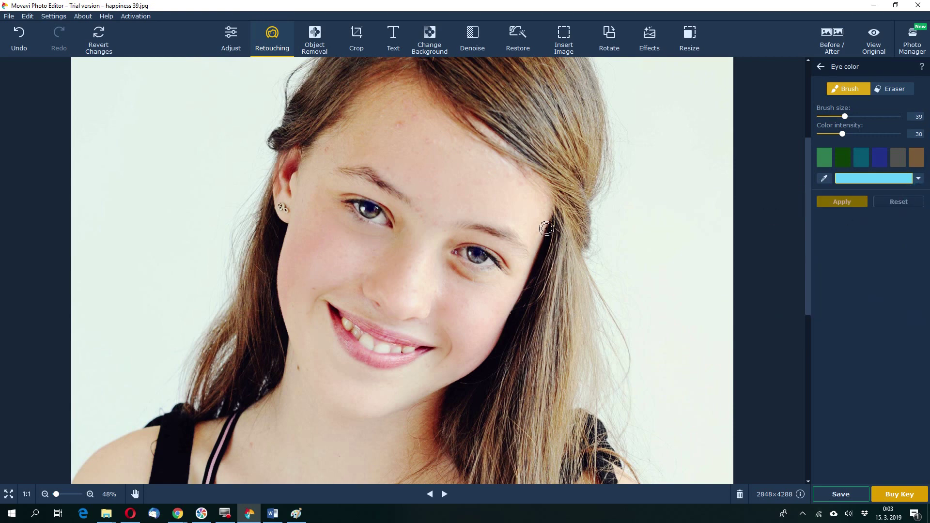
click(367, 208)
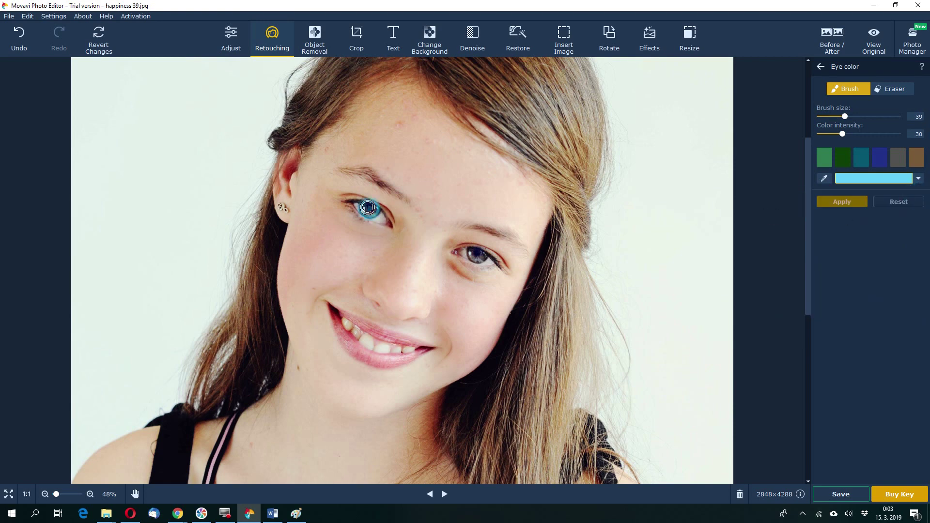
click(475, 254)
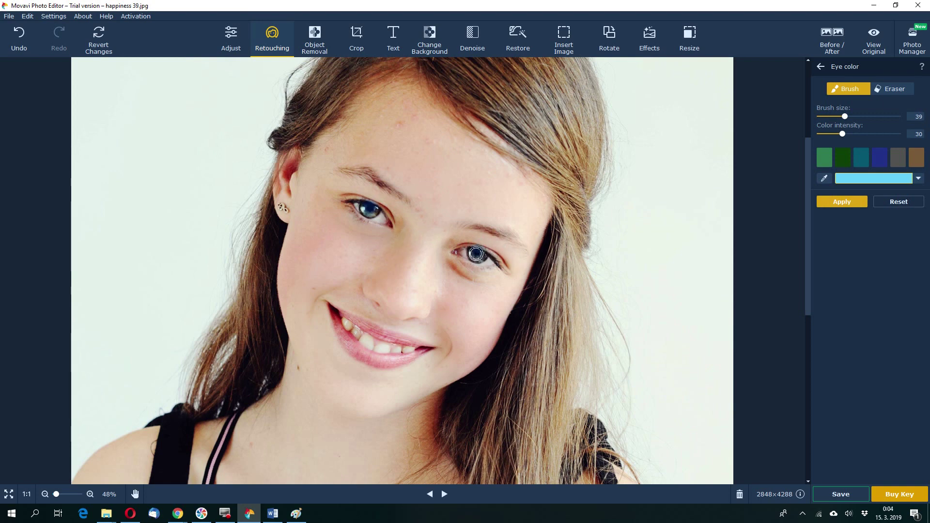
click(476, 253)
Switch the iris colour to red f03822 and return to the retouching tools list.
click(919, 179)
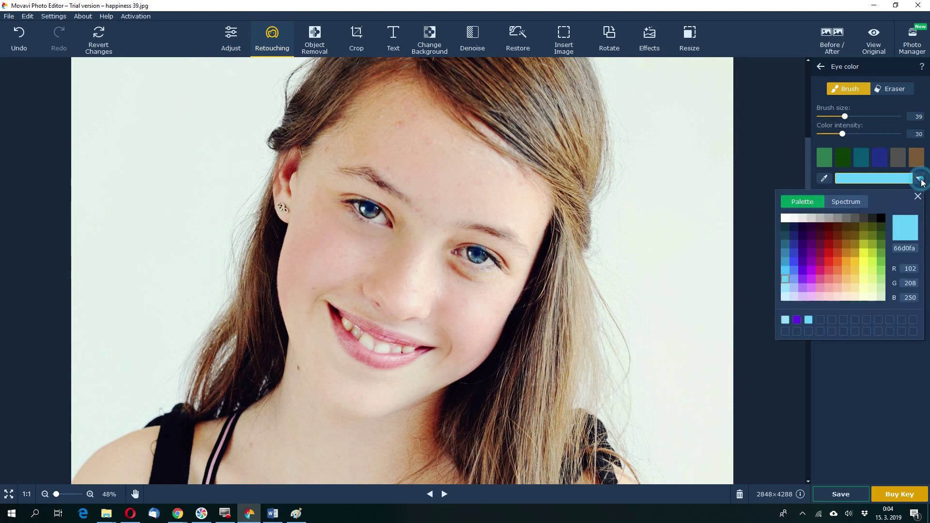
click(830, 261)
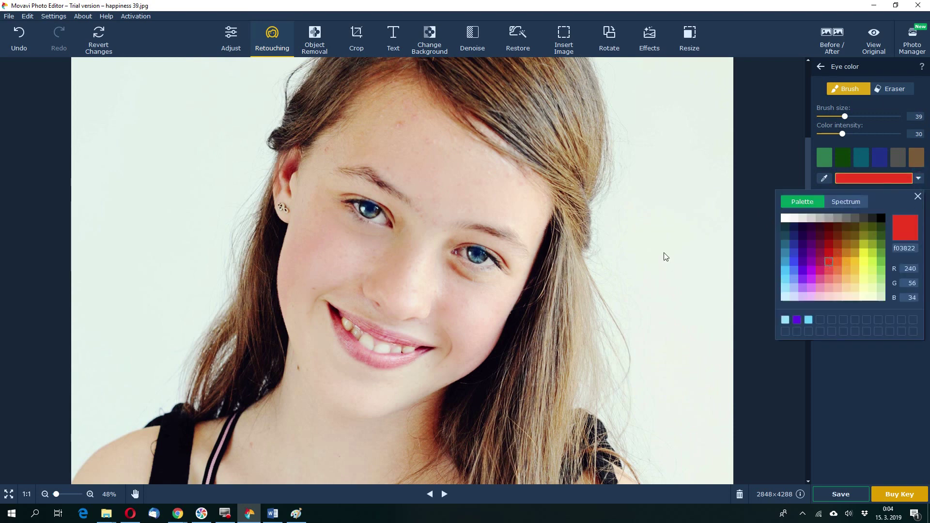
click(366, 211)
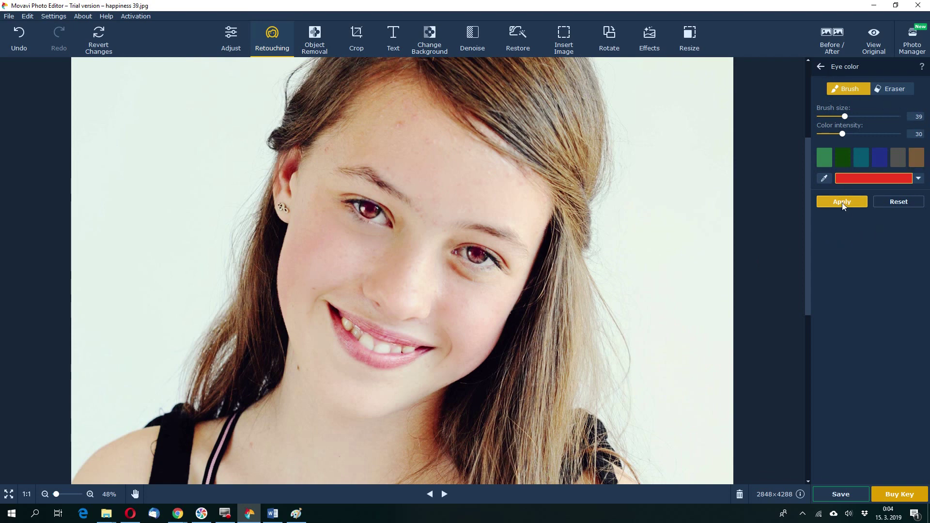
click(821, 67)
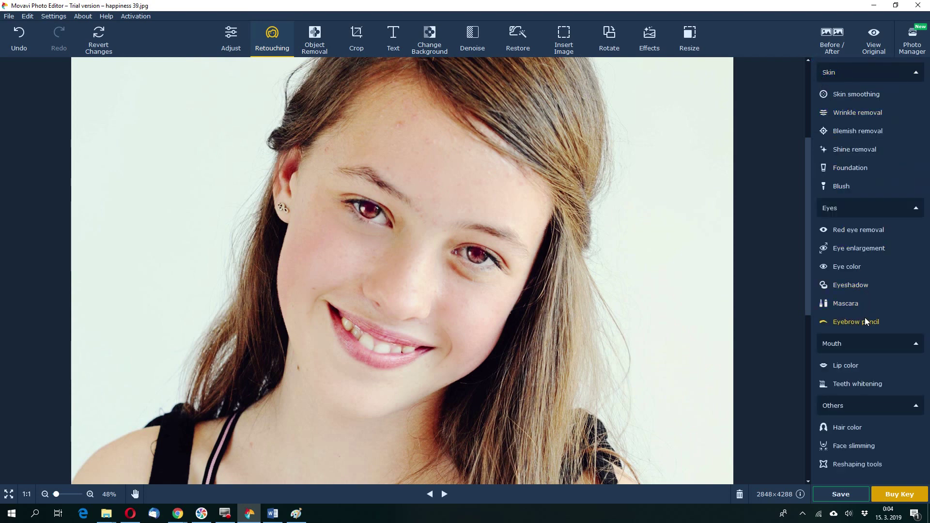
Whiten the girl's upper and lower teeth with Teeth whitening at brush size 20, intensity 37.
click(850, 384)
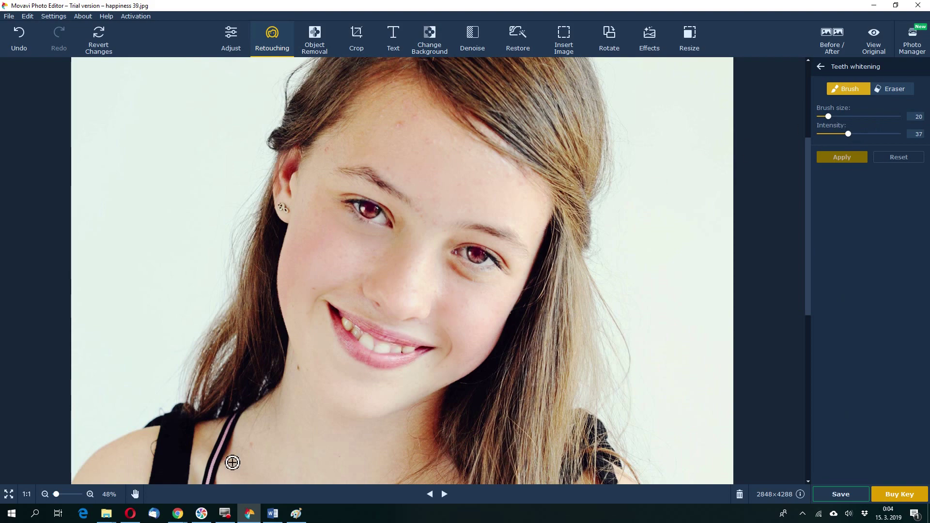
click(89, 494)
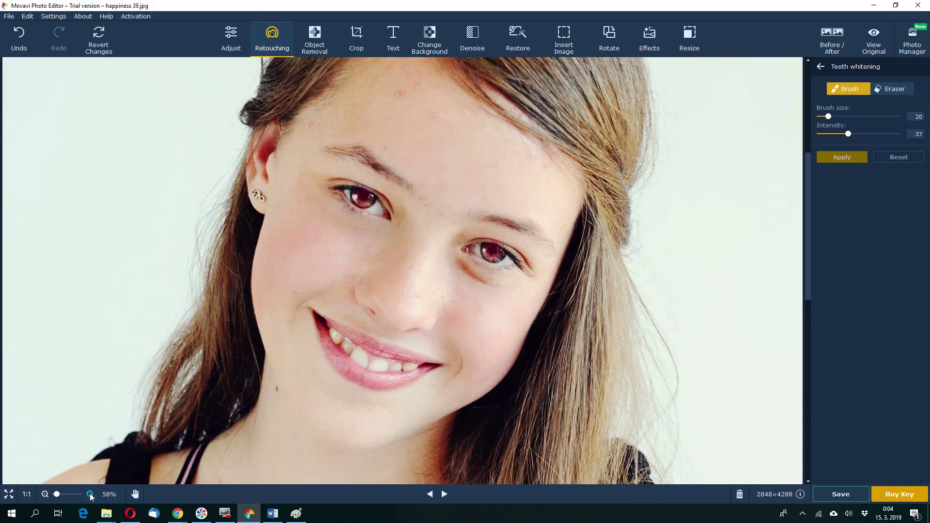
click(90, 493)
click(90, 494)
click(90, 494)
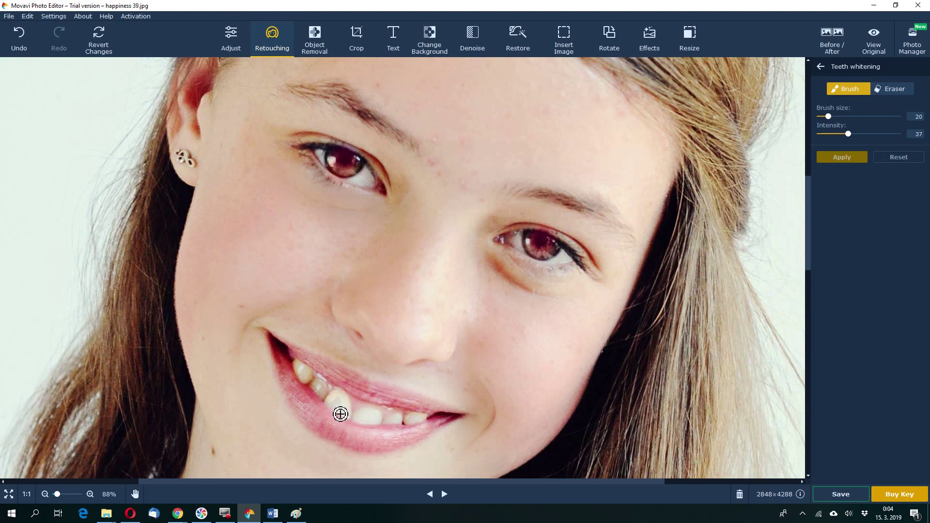
drag(338, 402, 378, 415)
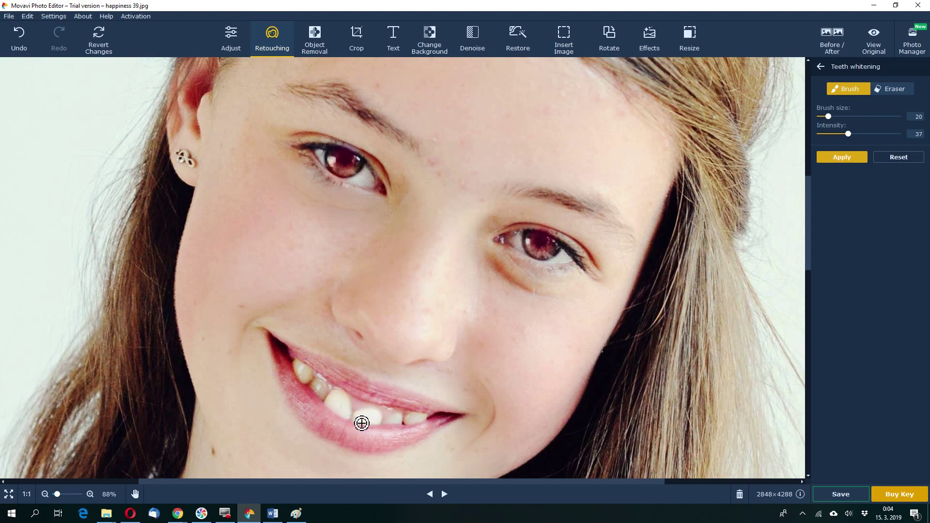
drag(394, 421, 398, 421)
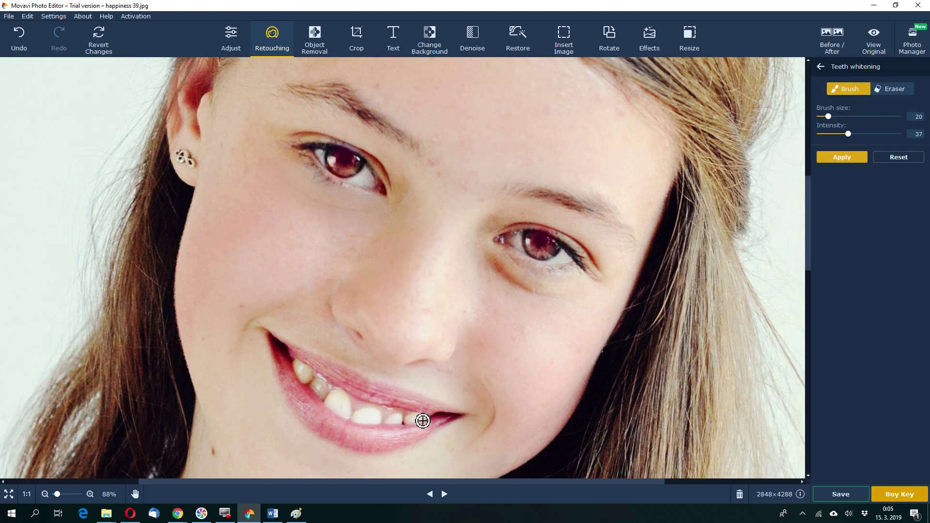
drag(412, 417, 408, 418)
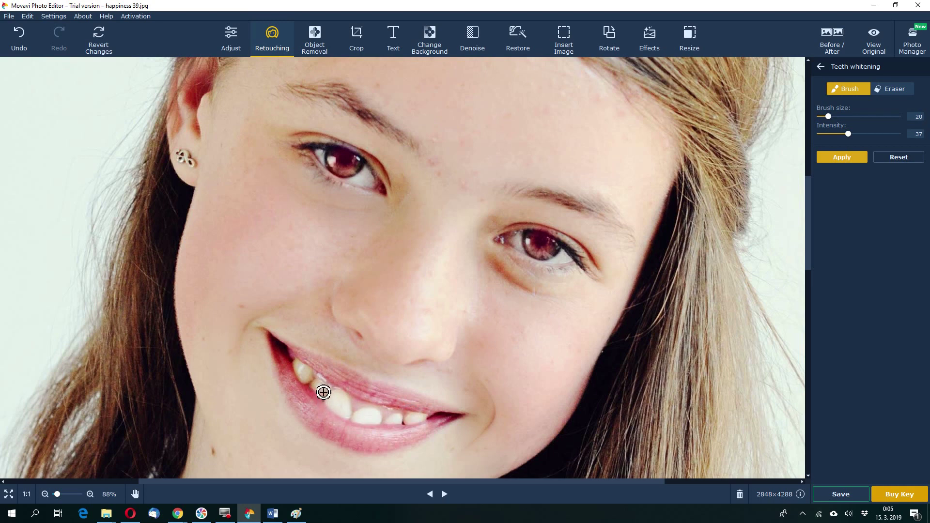
drag(315, 384, 307, 377)
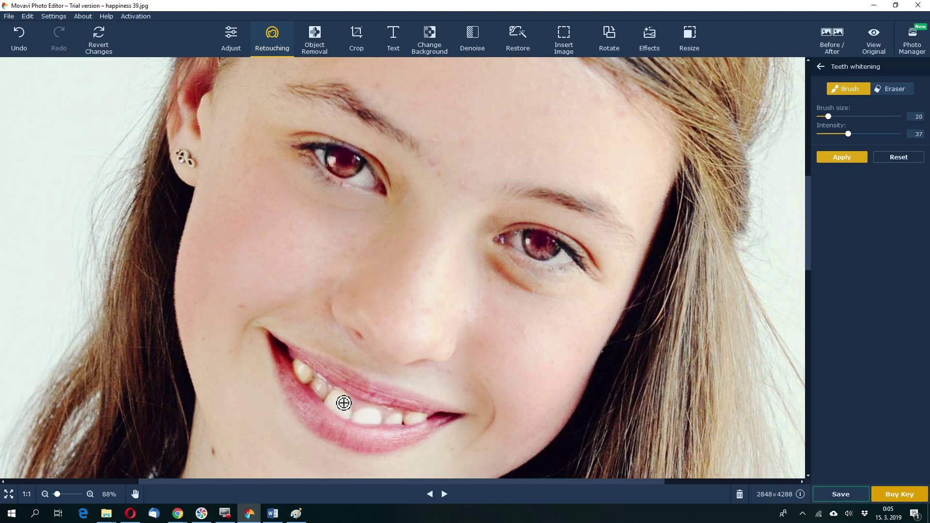
drag(315, 386, 323, 390)
click(850, 158)
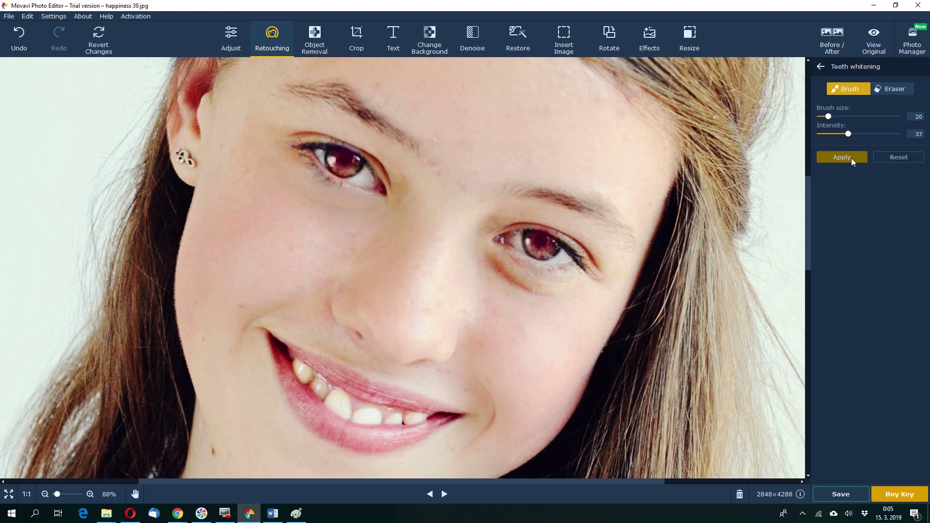
click(821, 67)
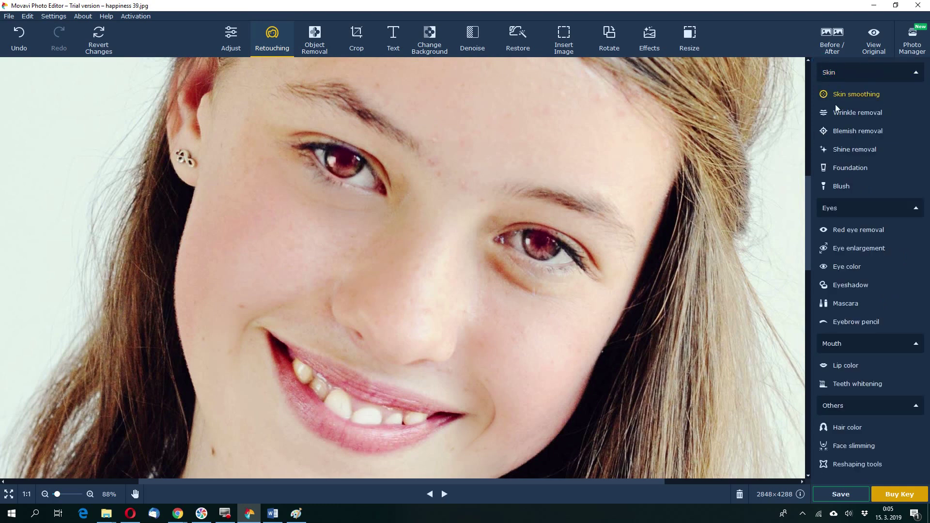
Tint the girl's lips deep red with Lip color at brush size 26, intensity 50.
click(849, 370)
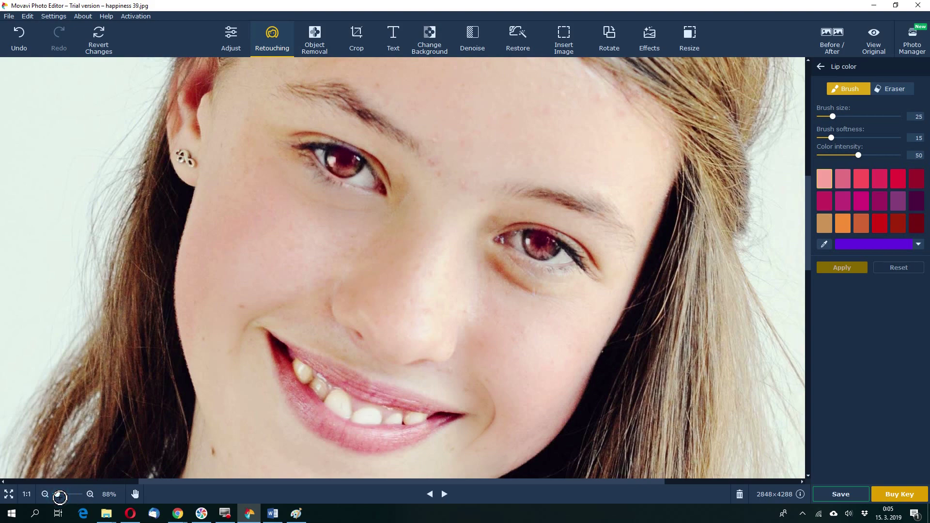
scroll(59, 495, up, 3)
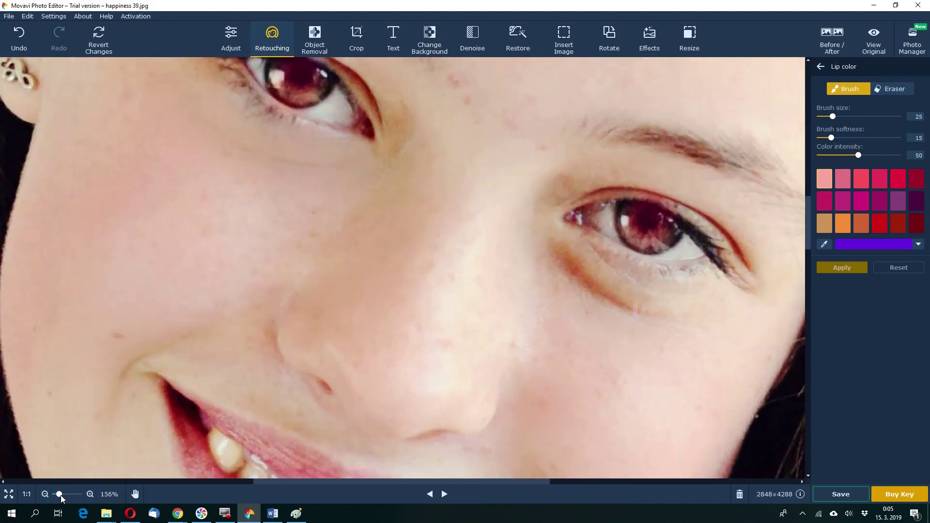
scroll(61, 499, up, 1)
click(135, 494)
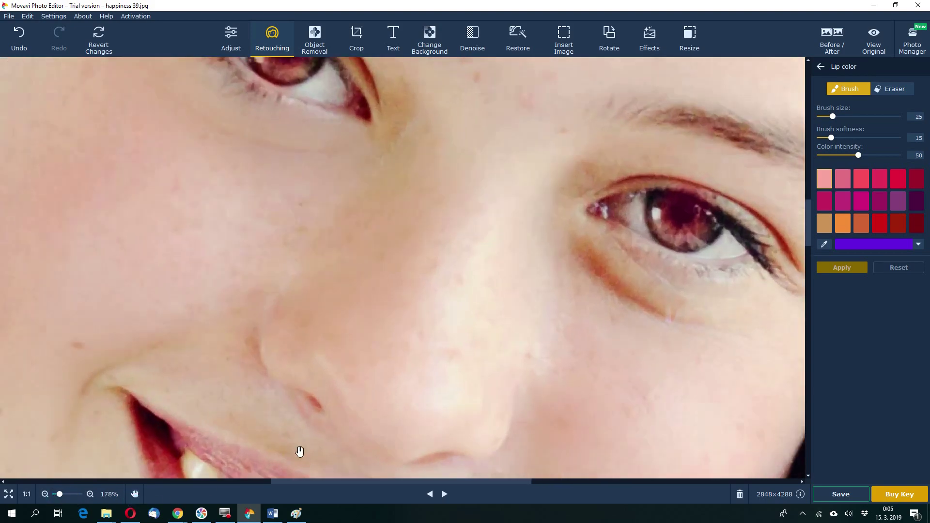
drag(299, 450, 314, 229)
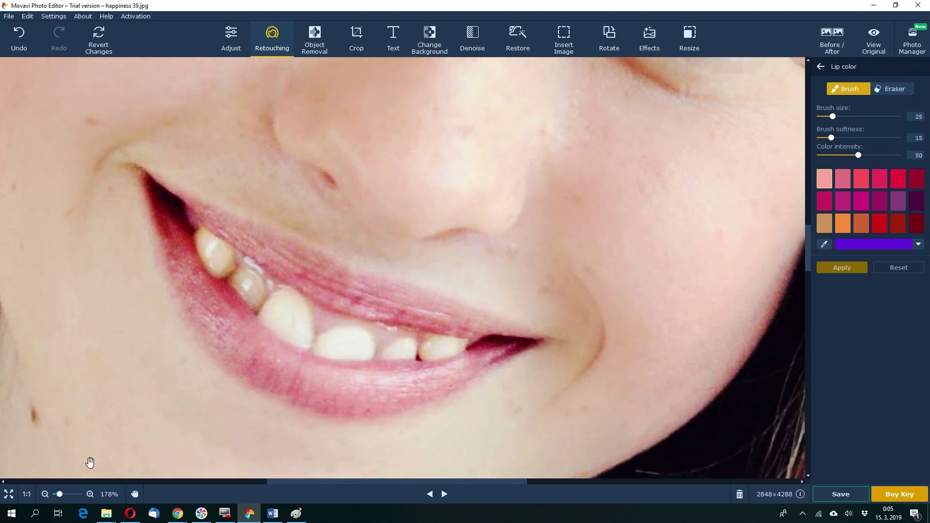
click(833, 115)
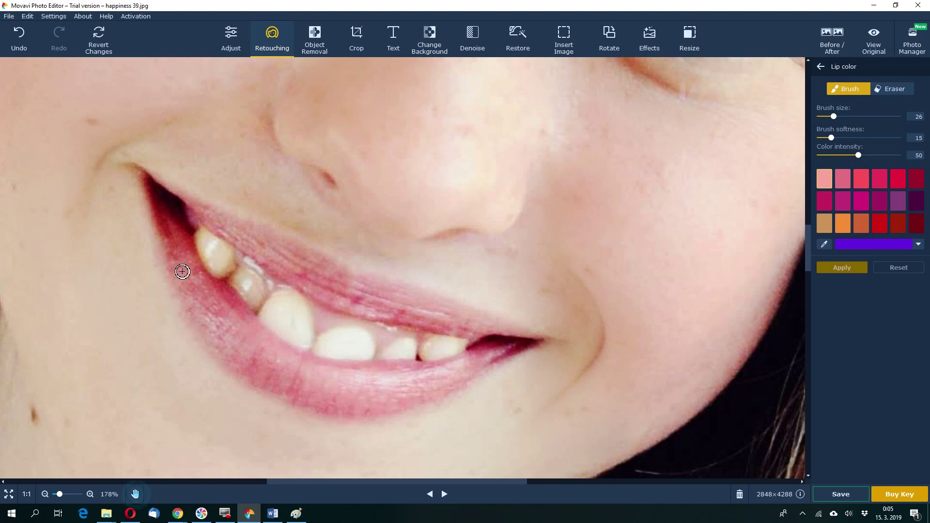
key(ctrl+z)
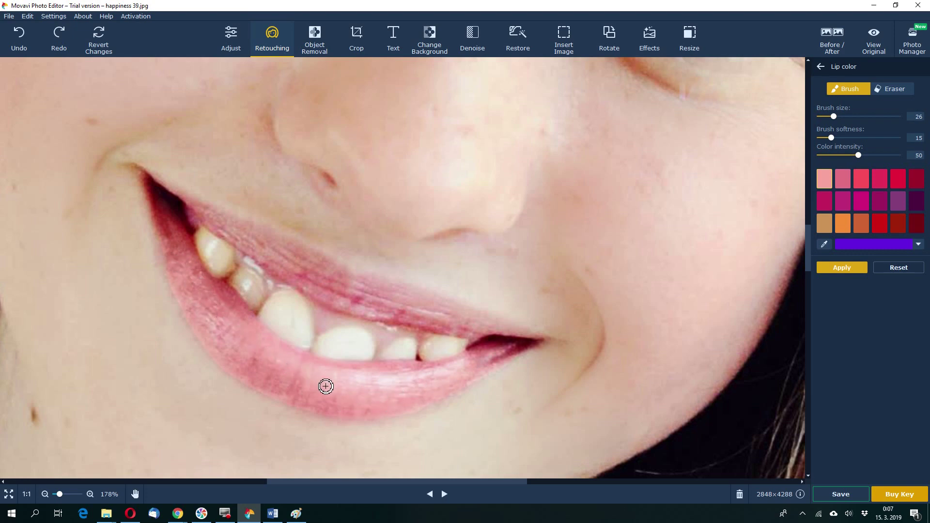
click(209, 319)
click(851, 267)
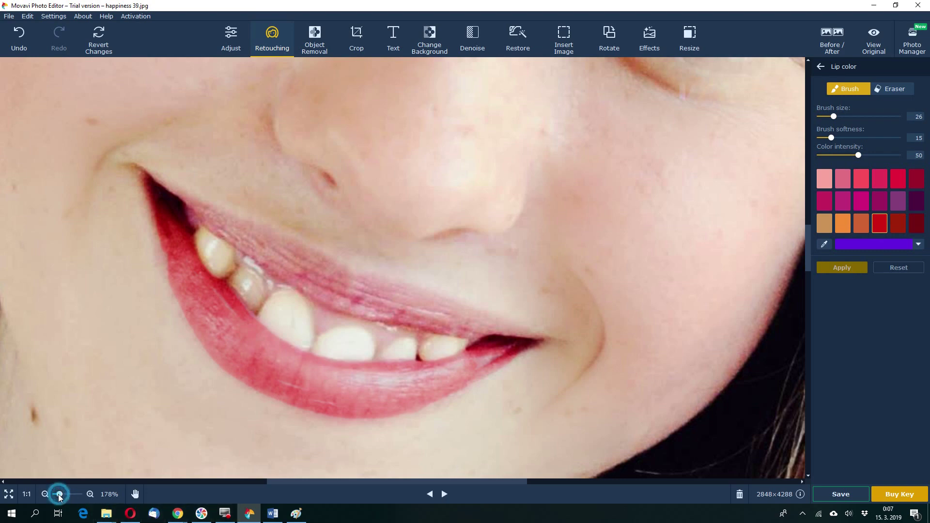
Zoom back out to show the whole portrait and return to the retouching tools.
drag(59, 494, 57, 496)
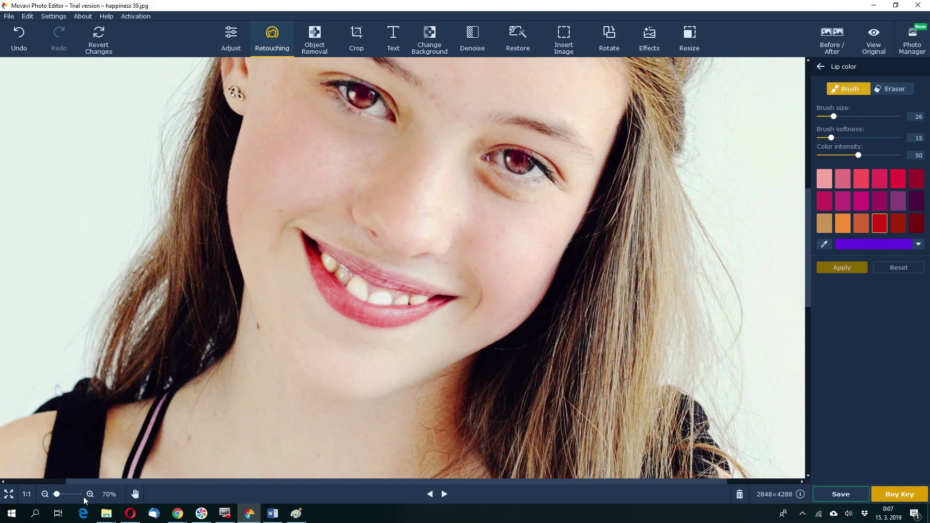
drag(57, 494, 57, 495)
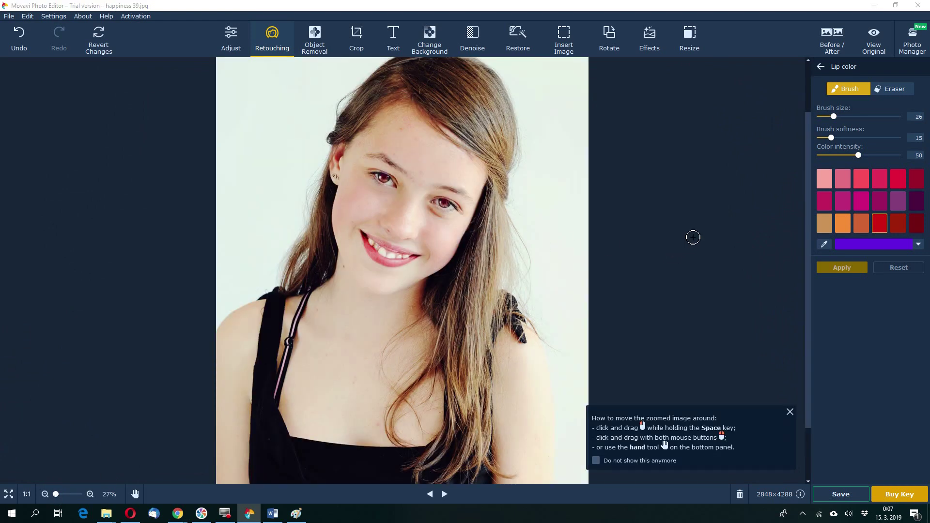
click(821, 67)
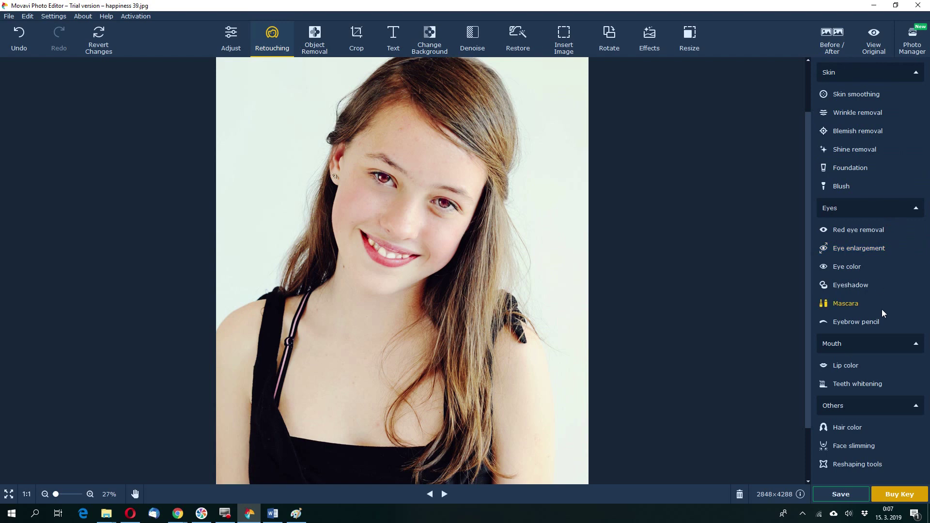
Paint dark brown over the top-right of the hair with Hair color (size 50, softness 30, intensity 45).
click(847, 427)
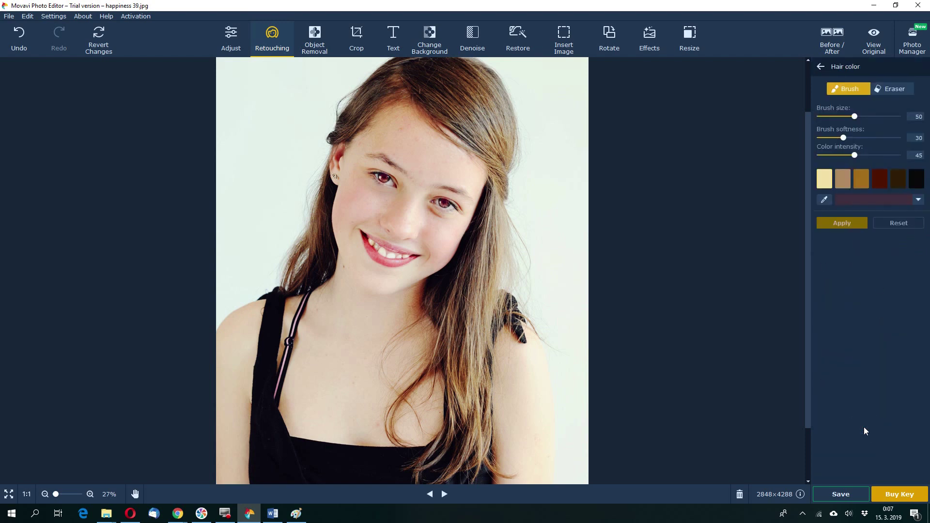
click(897, 178)
click(840, 223)
click(489, 92)
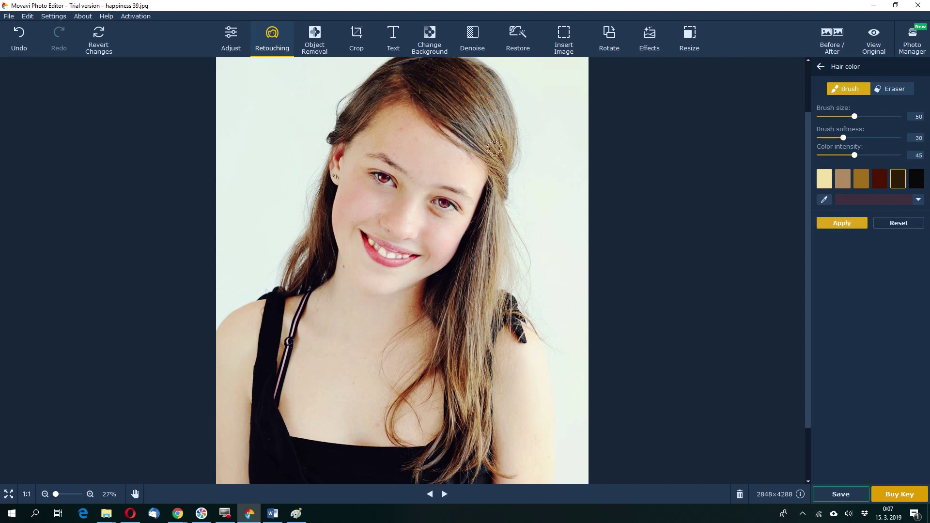
click(493, 198)
click(831, 224)
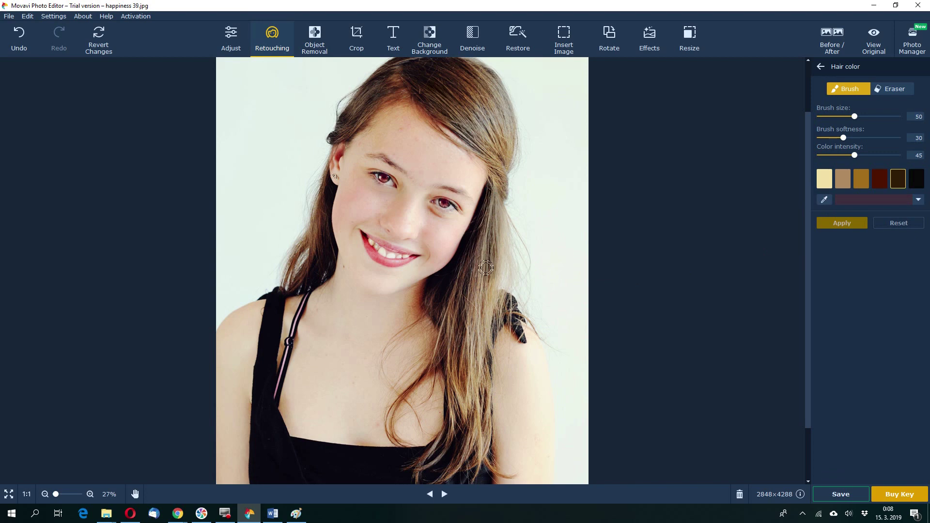
Darken the lower right strands, shoulder strands and top of the hair dark brown.
click(494, 215)
click(491, 260)
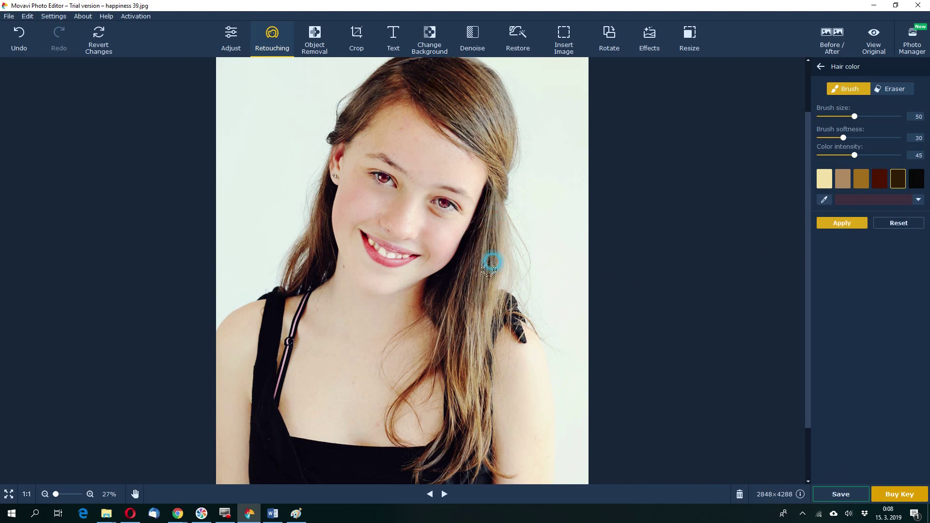
click(466, 296)
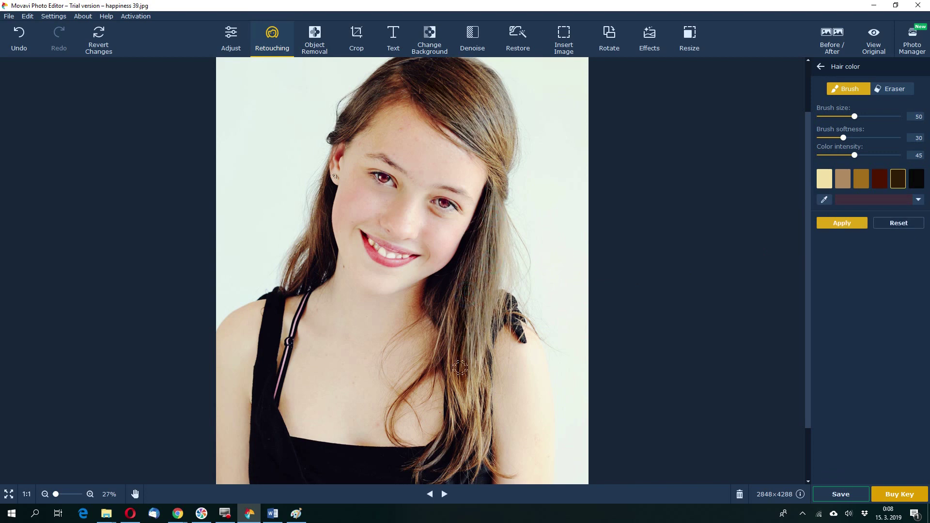
click(442, 305)
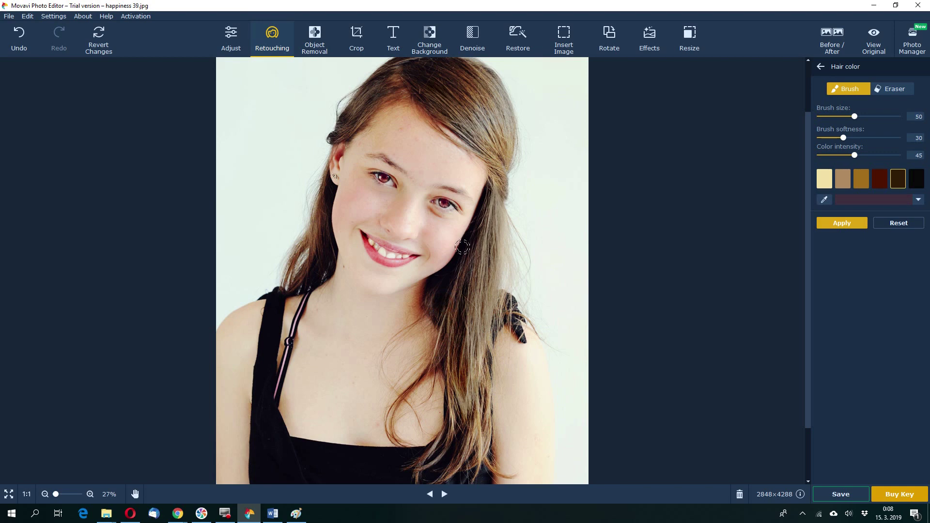
click(430, 66)
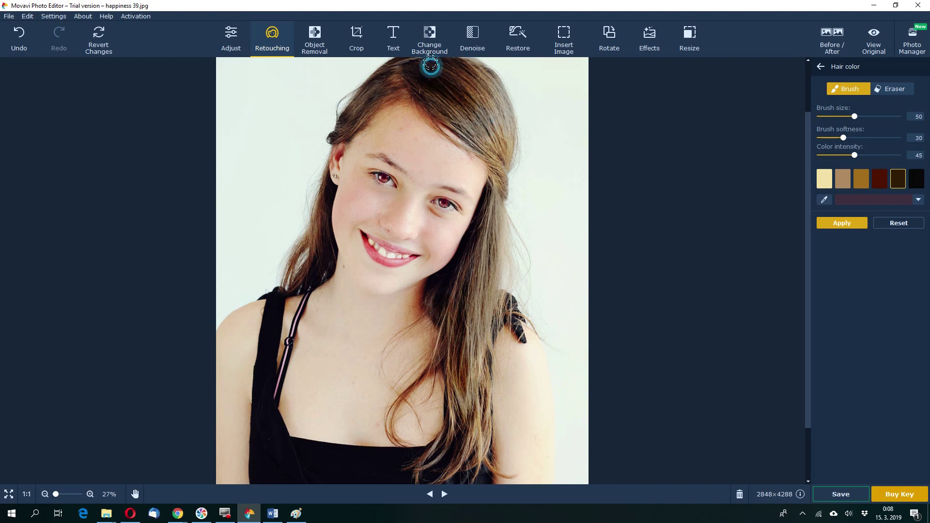
mouse_move(466, 70)
mouse_down()
mouse_move(369, 97)
mouse_move(342, 124)
mouse_move(399, 72)
mouse_move(368, 88)
mouse_move(390, 69)
mouse_move(337, 116)
mouse_move(364, 109)
mouse_move(332, 128)
mouse_move(390, 110)
mouse_move(388, 71)
mouse_move(420, 86)
mouse_move(472, 80)
mouse_move(495, 127)
mouse_move(489, 79)
mouse_move(494, 215)
mouse_move(506, 242)
mouse_move(502, 228)
mouse_move(482, 304)
mouse_move(477, 264)
mouse_move(464, 316)
mouse_move(454, 286)
mouse_move(460, 358)
mouse_move(481, 380)
mouse_up()
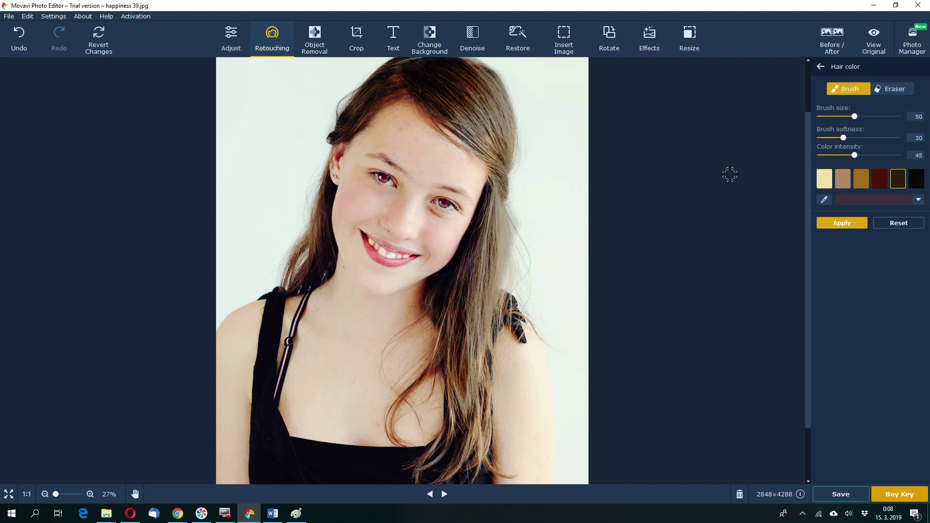
Compare the darkened hair with the original, then pick black as the hair shade.
click(831, 42)
click(914, 183)
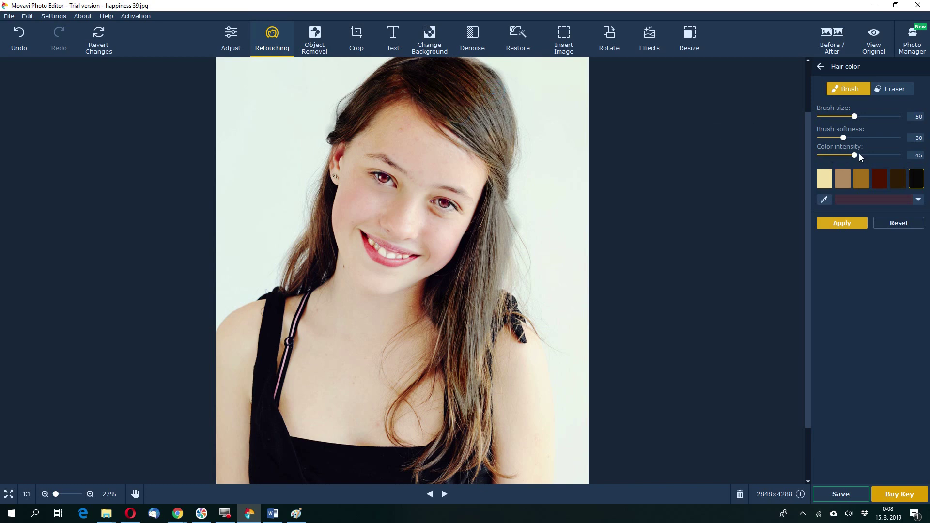
Paint black over the right-hand hair strands and keep the hair colour changes on leaving.
mouse_move(495, 219)
mouse_down()
mouse_move(462, 312)
mouse_move(460, 303)
mouse_up()
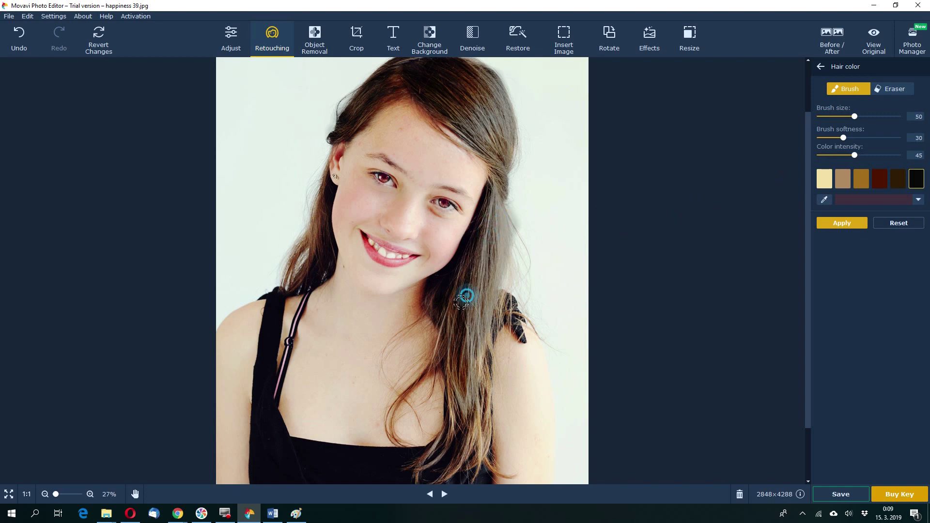
click(467, 345)
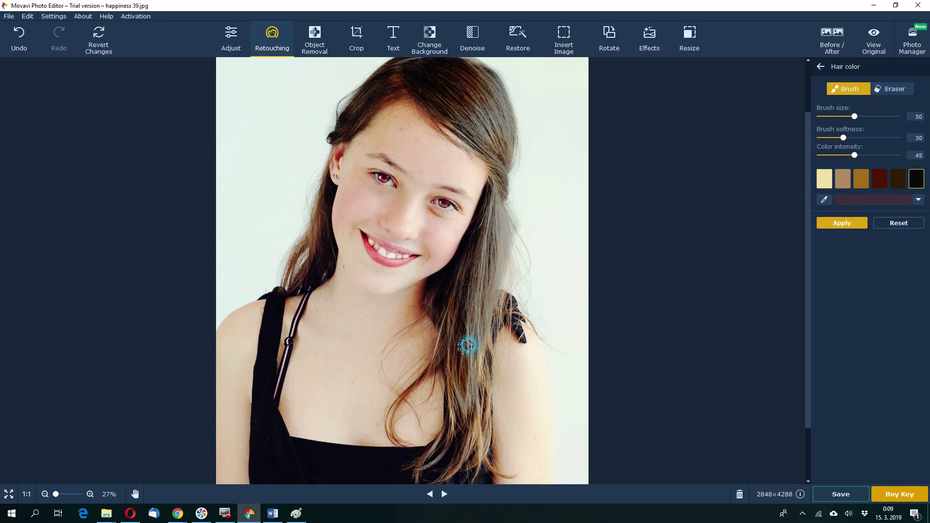
click(824, 66)
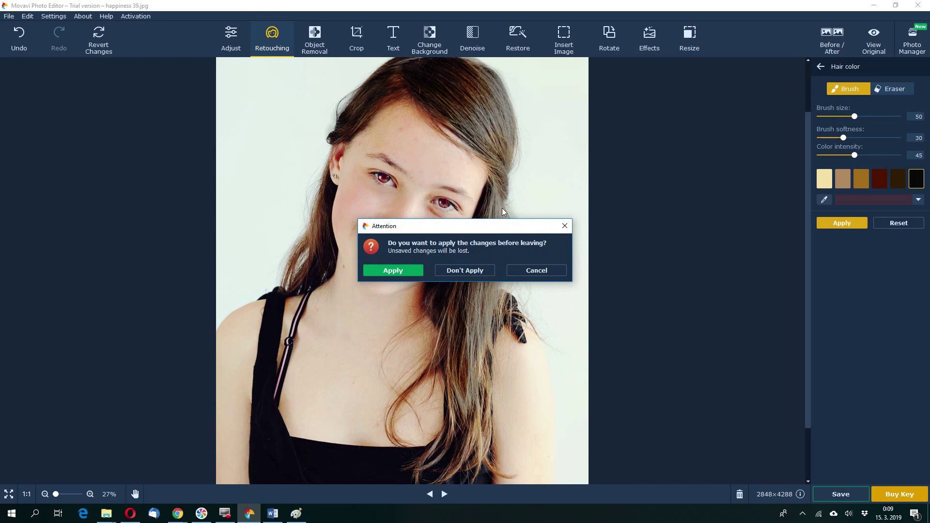
click(394, 274)
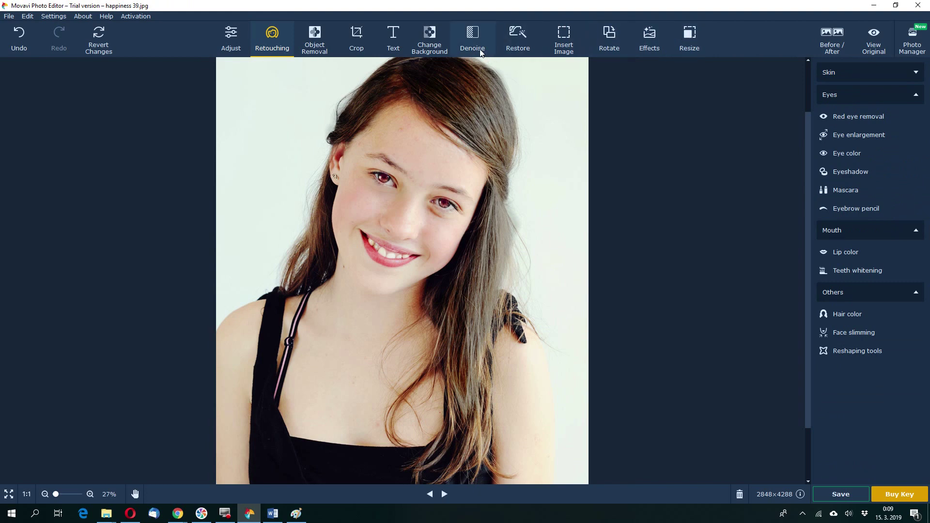
Add a text box to the photo reading 'Beutiful girl'.
click(388, 36)
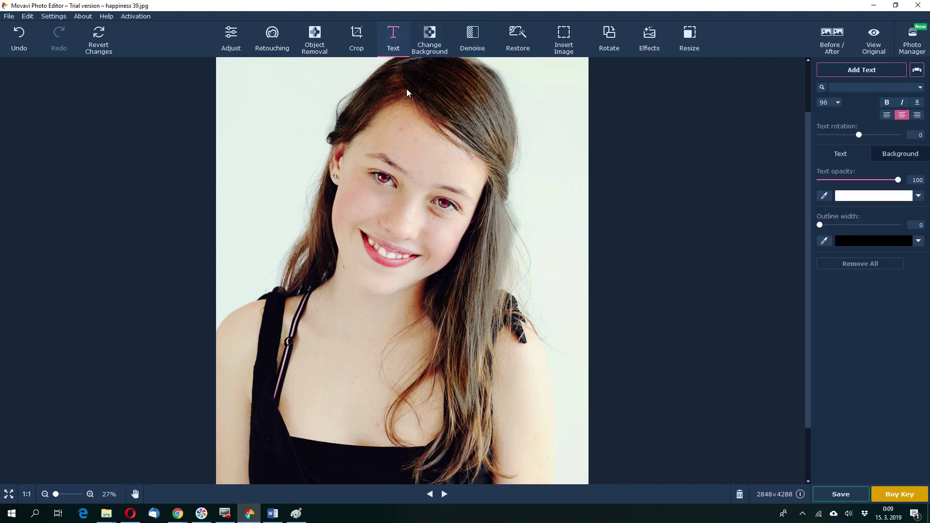
click(861, 70)
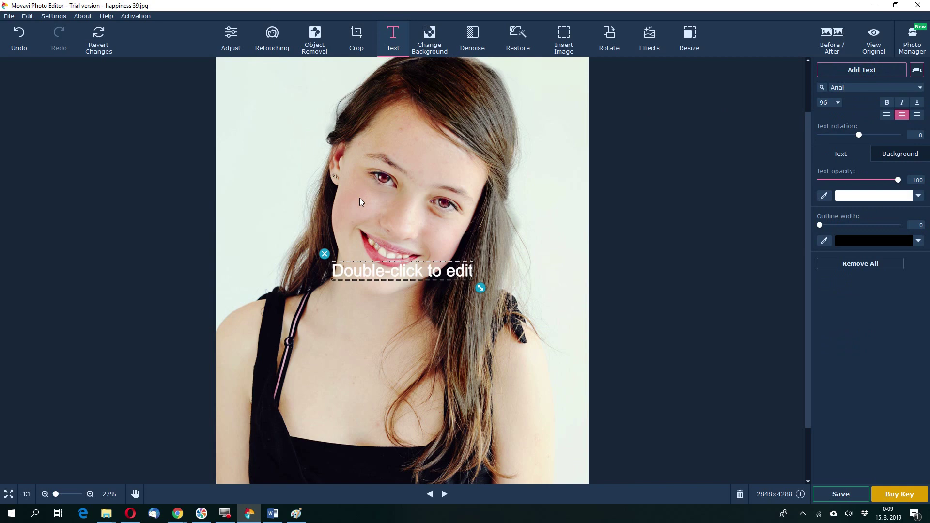
double_click(434, 270)
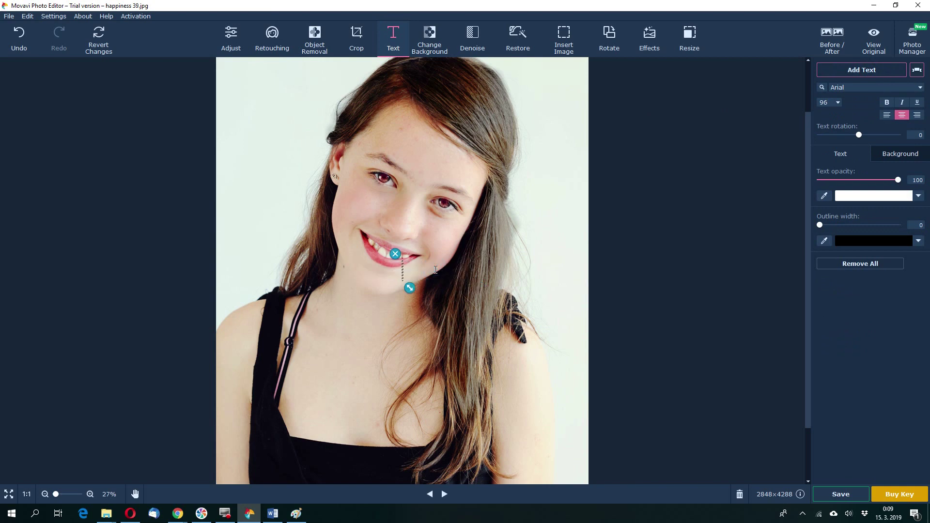
text(Beut)
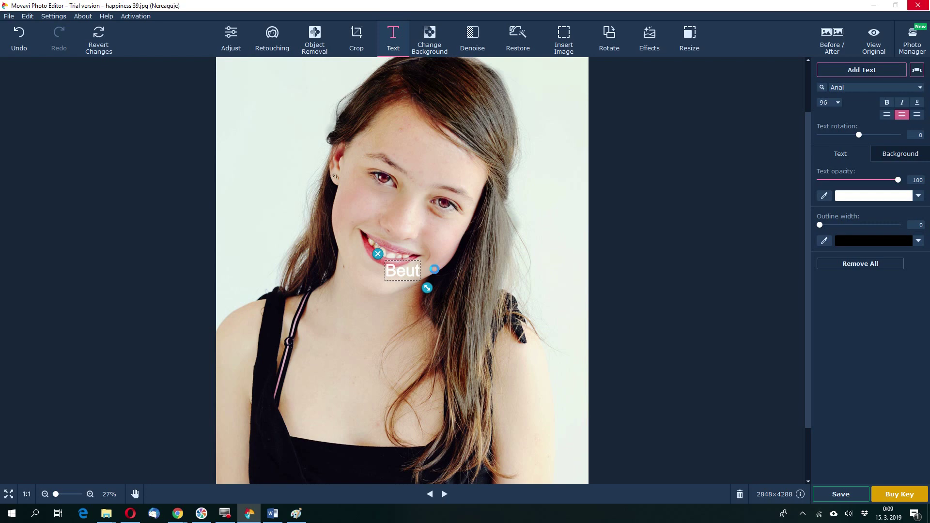
text(iful girl)
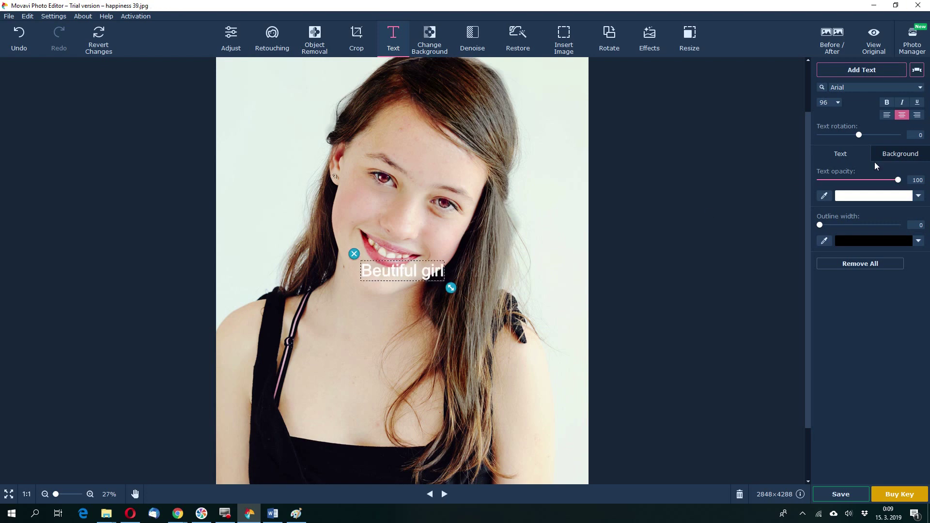
Colour the caption dark purple 170034 and move it to the photo's upper-left corner.
drag(370, 272, 444, 271)
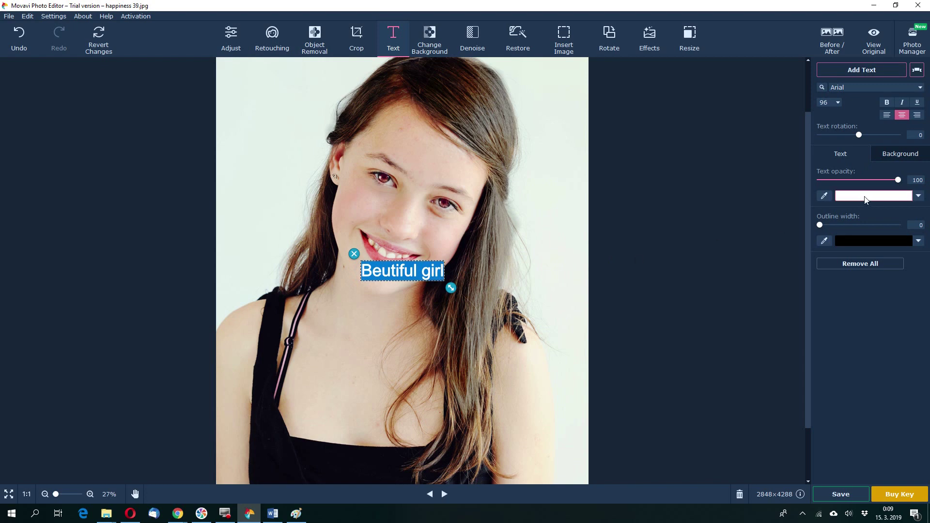
click(903, 197)
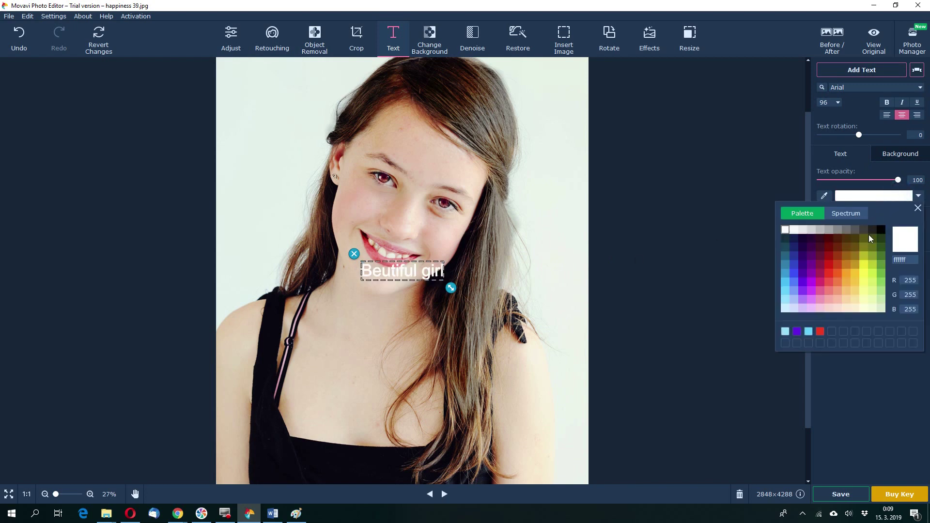
click(802, 238)
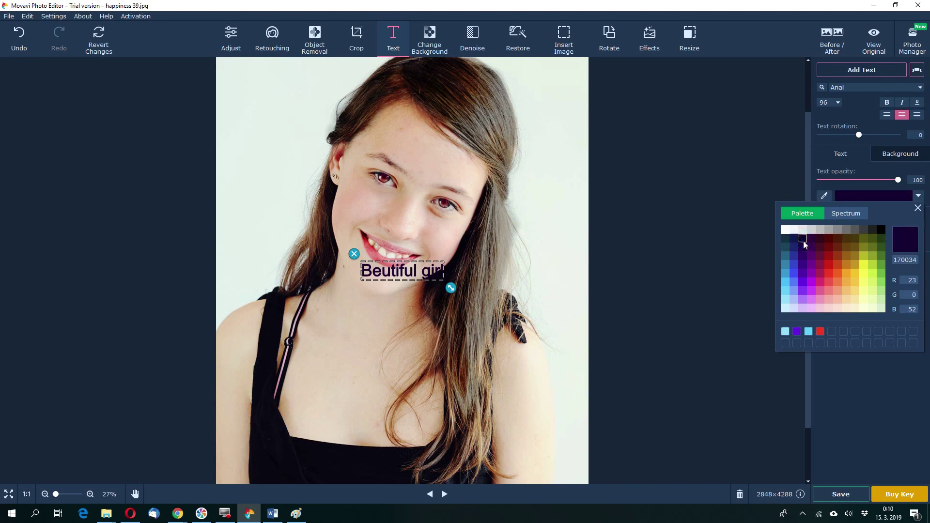
click(917, 208)
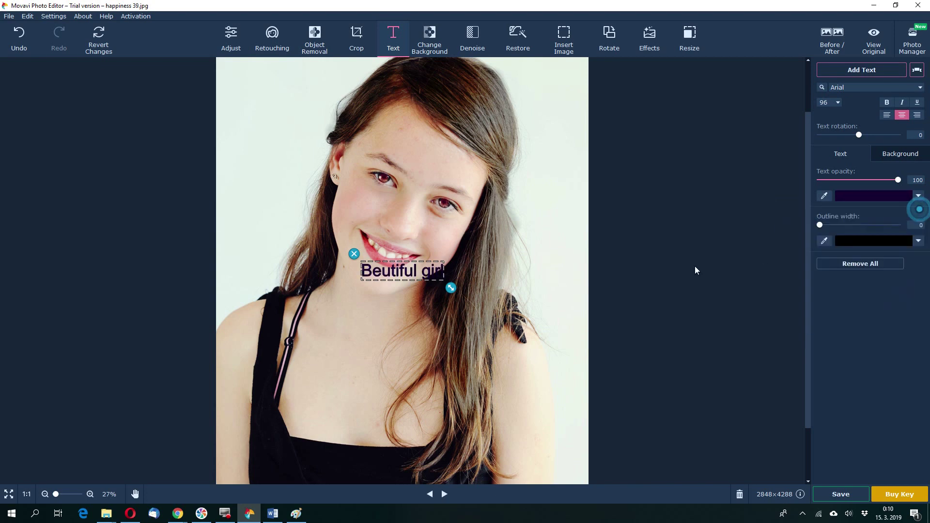
drag(427, 278, 307, 96)
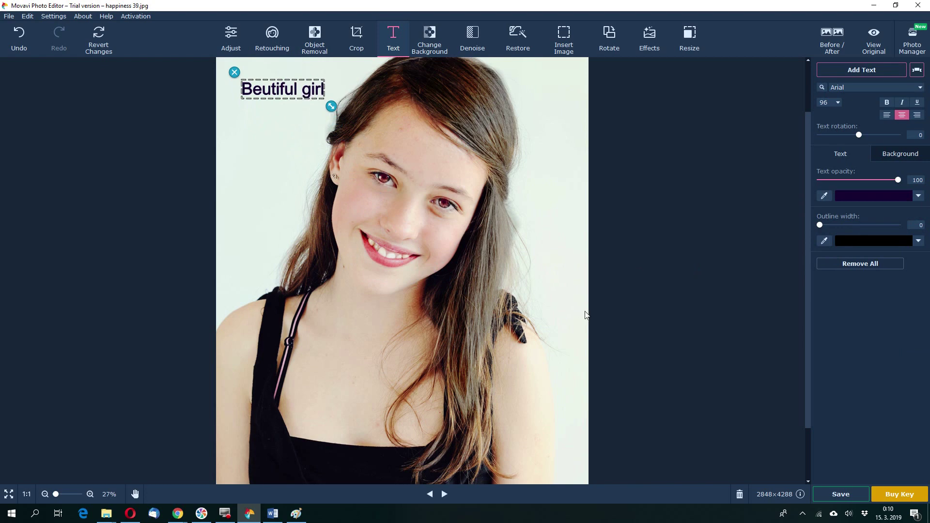
Try the El Greco effect and a random Surprise me! effect on the portrait.
click(655, 46)
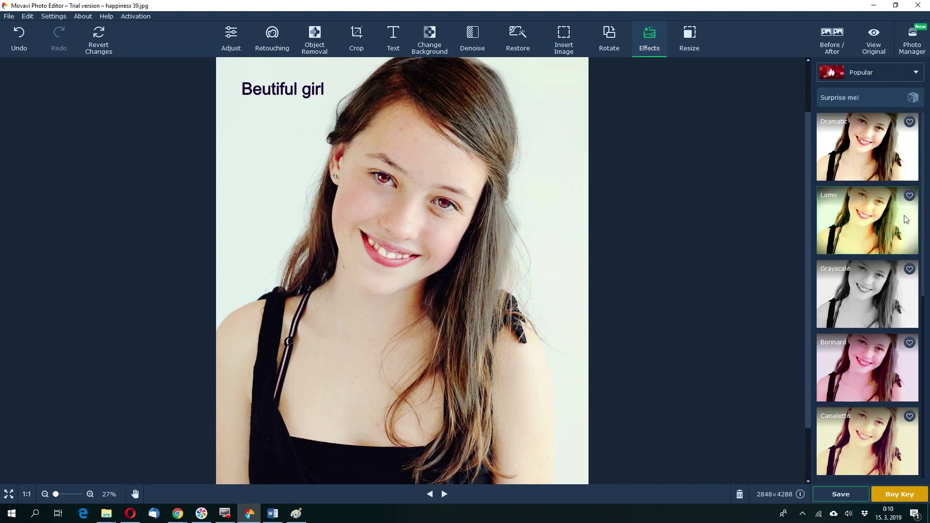
scroll(893, 248, down, 2)
scroll(893, 249, down, 10)
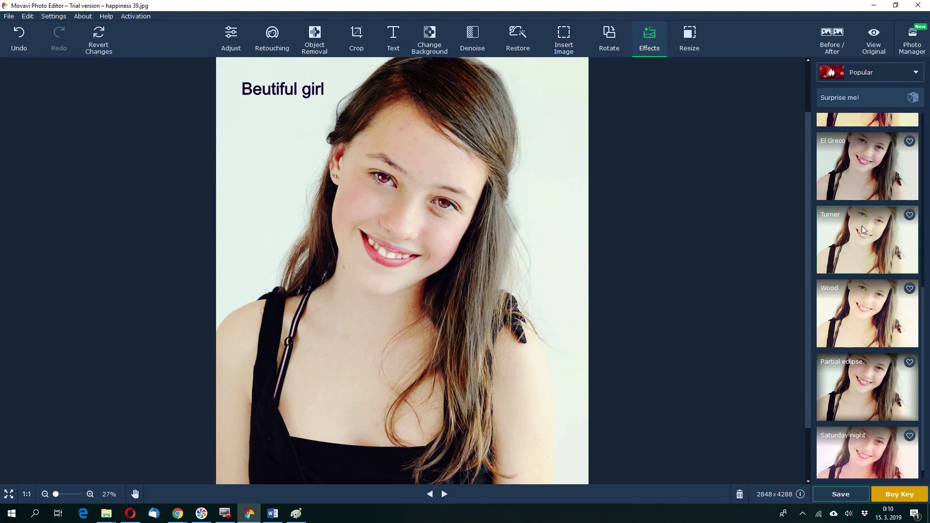
click(867, 189)
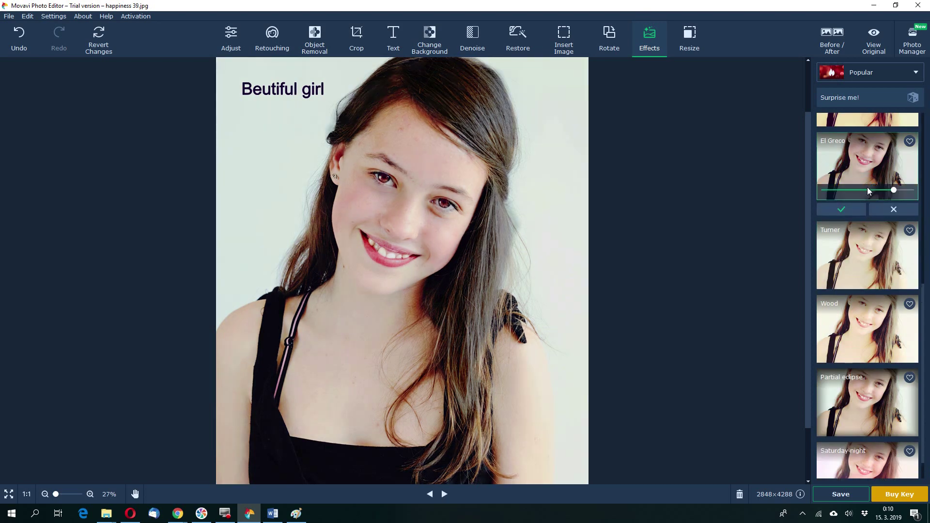
scroll(867, 229, up, 3)
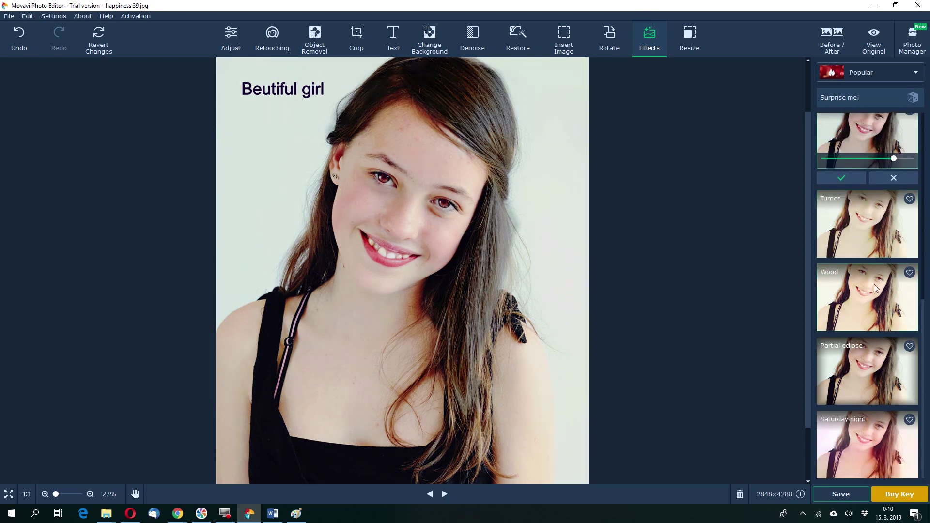
scroll(878, 294, up, 9)
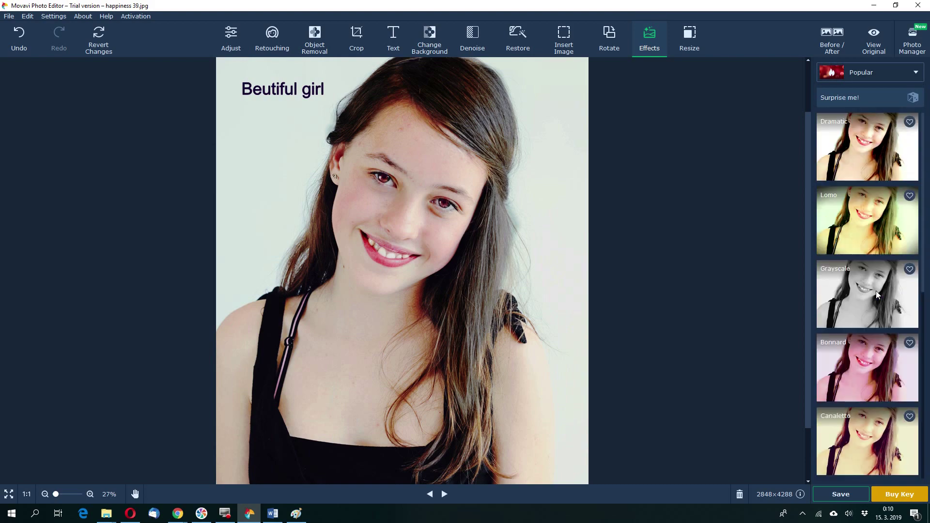
click(915, 73)
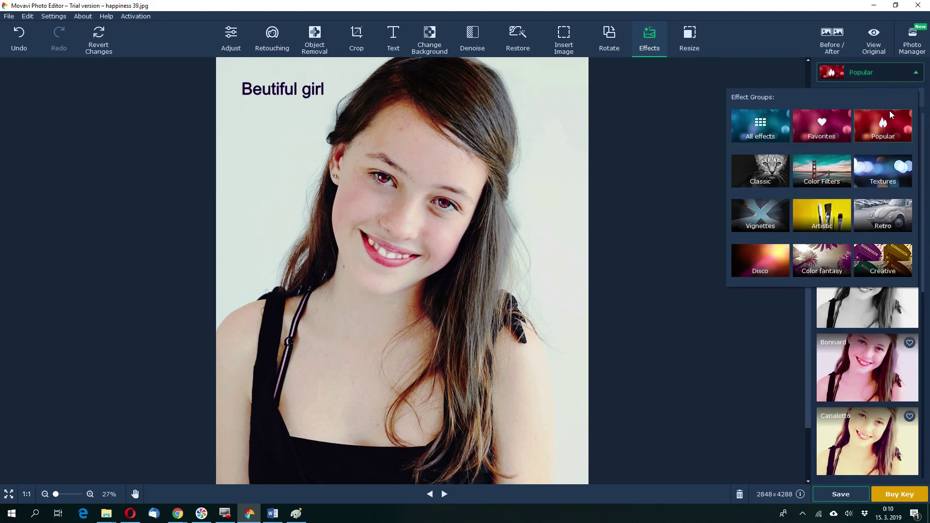
click(887, 122)
click(850, 98)
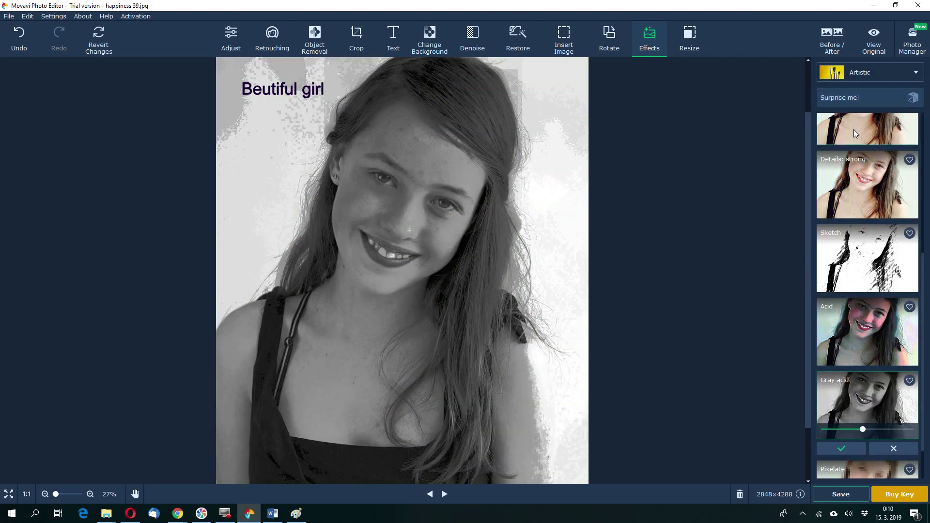
Apply the Artistic Sketch effect and preview Acid on top of it.
click(882, 241)
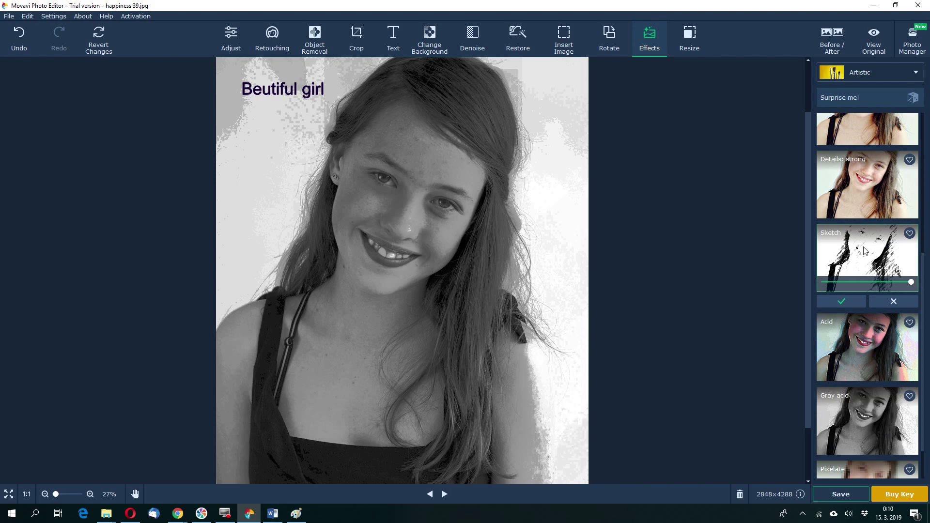
click(841, 301)
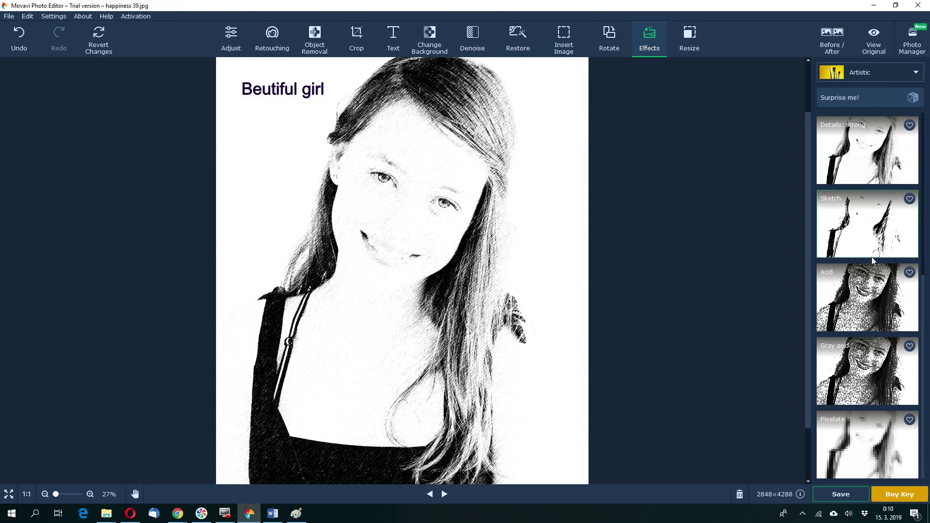
click(877, 306)
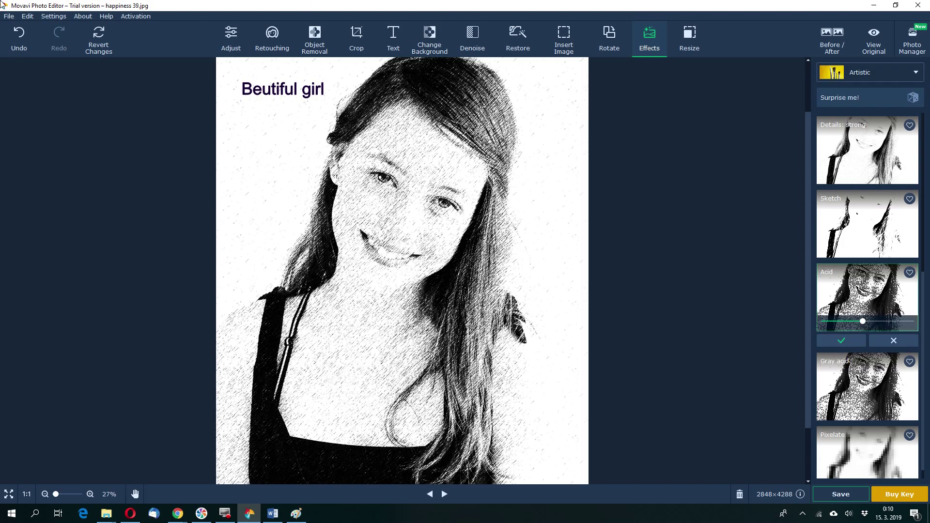
click(882, 73)
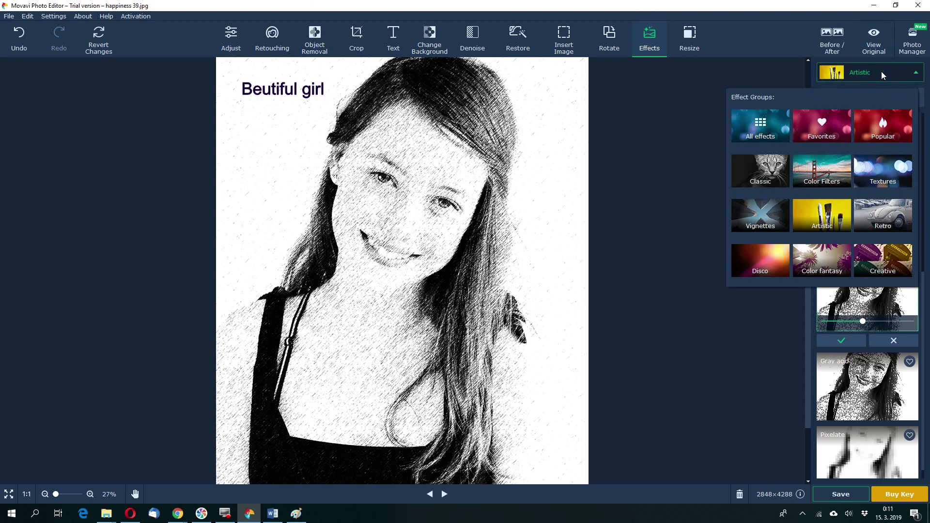
Undo the three applied effects to restore the colour portrait.
click(881, 164)
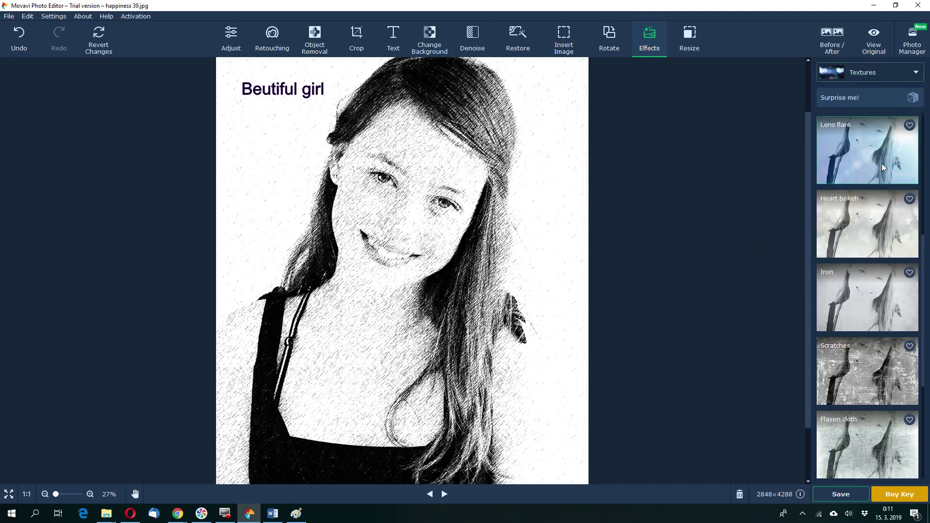
click(20, 35)
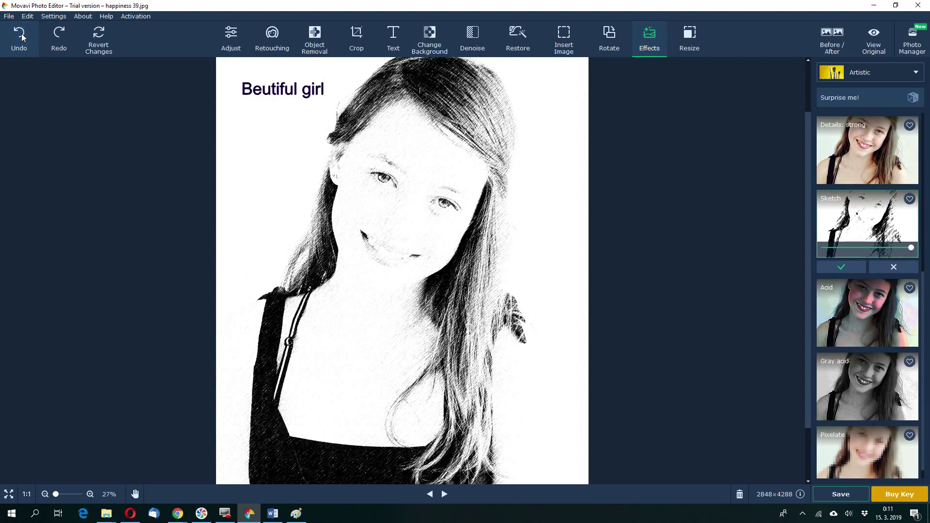
click(19, 35)
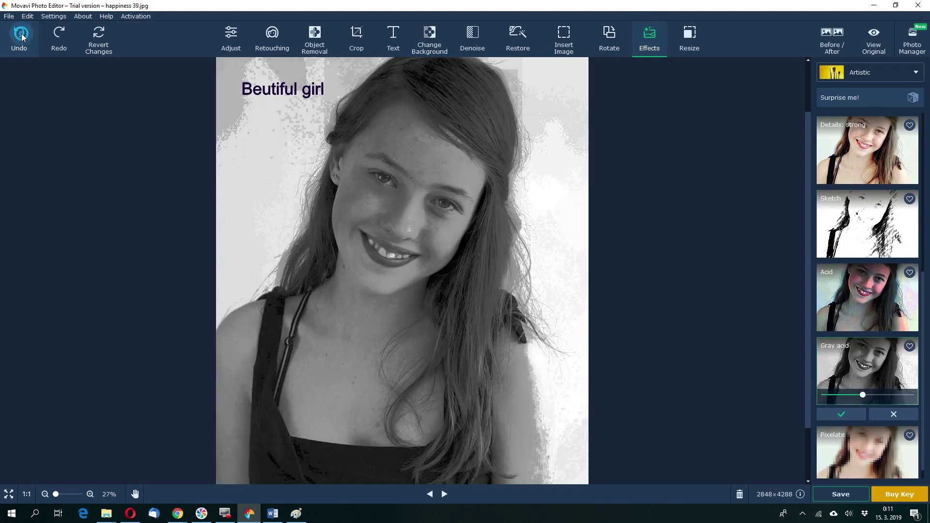
click(20, 36)
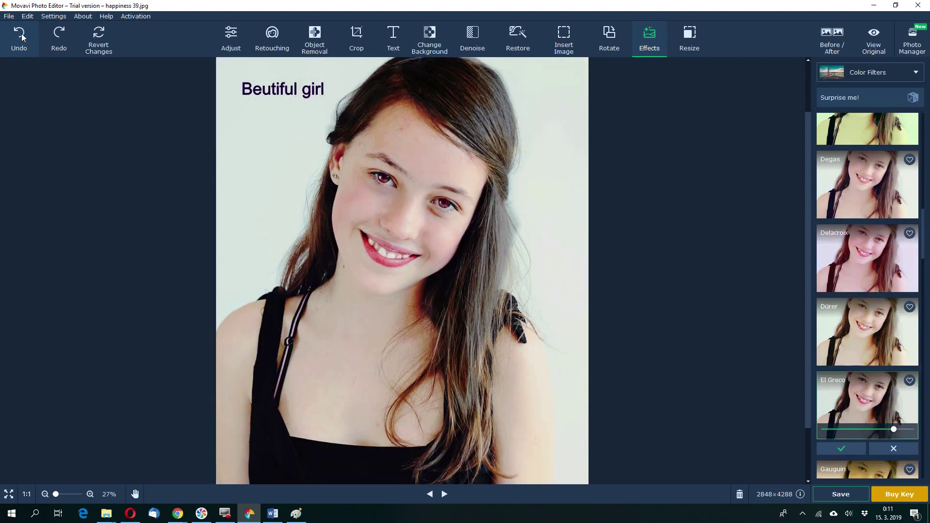
Overlay the Cool bokeh texture from Textures at intensity 45.
click(900, 73)
click(885, 184)
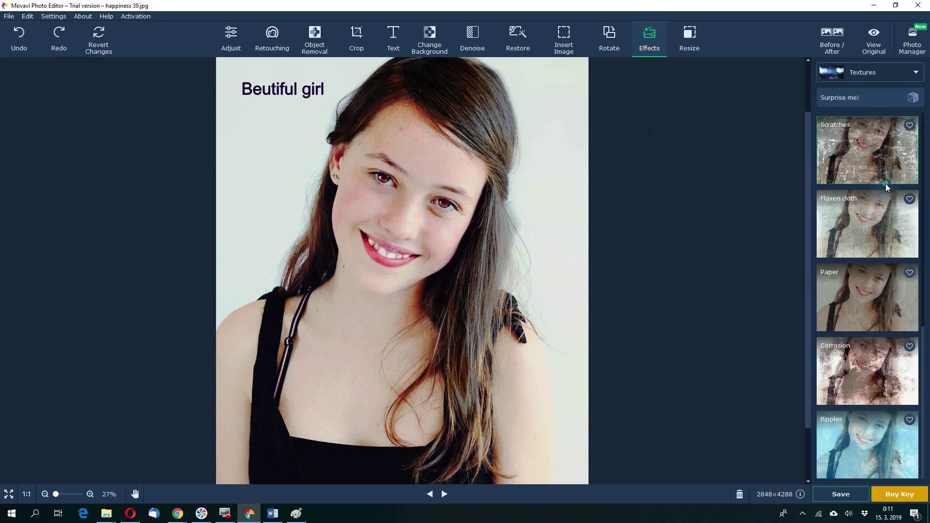
scroll(885, 205, up, 5)
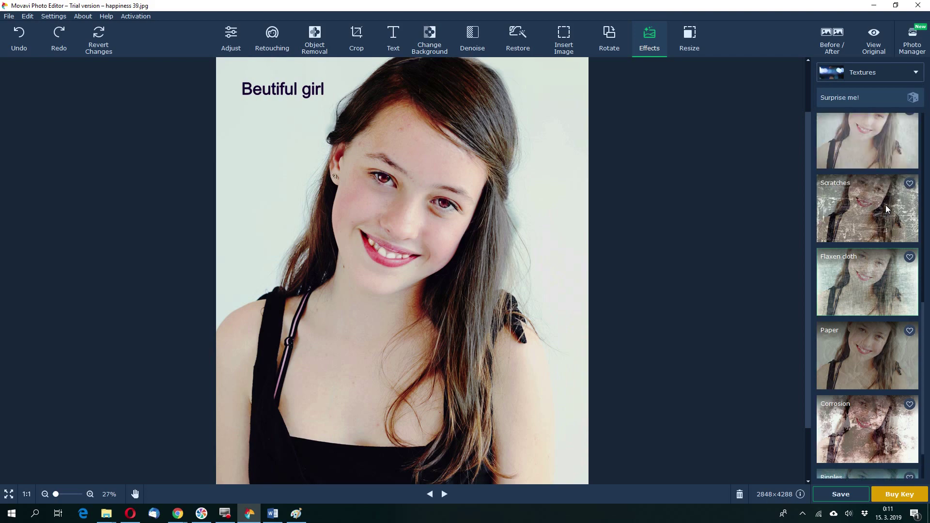
scroll(885, 205, up, 3)
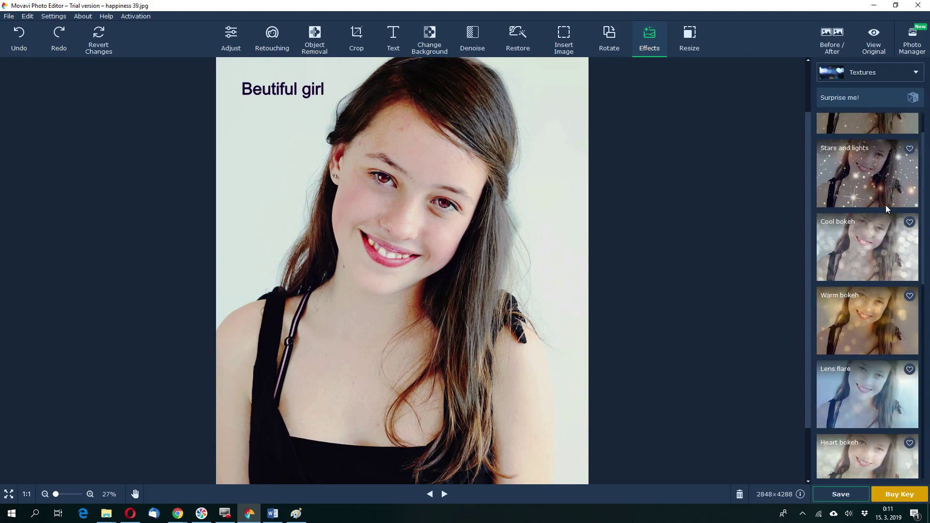
click(885, 242)
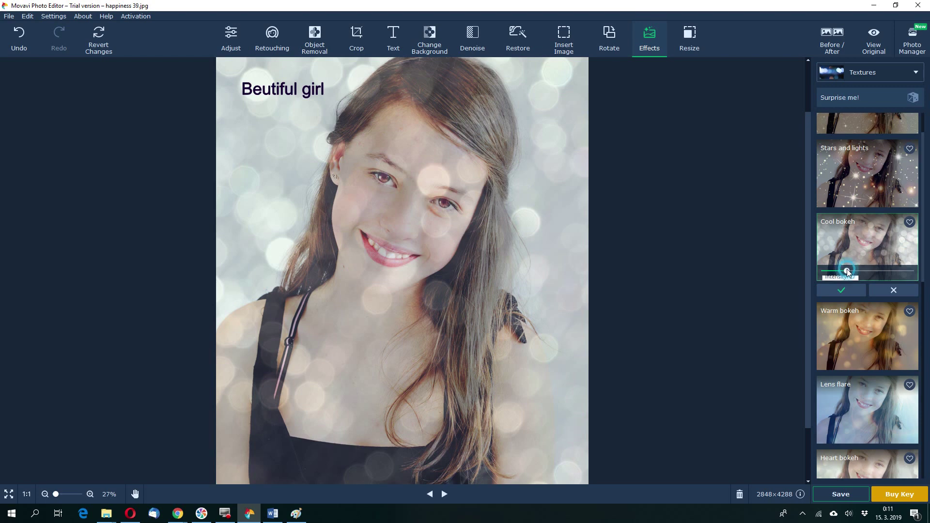
drag(847, 269, 864, 273)
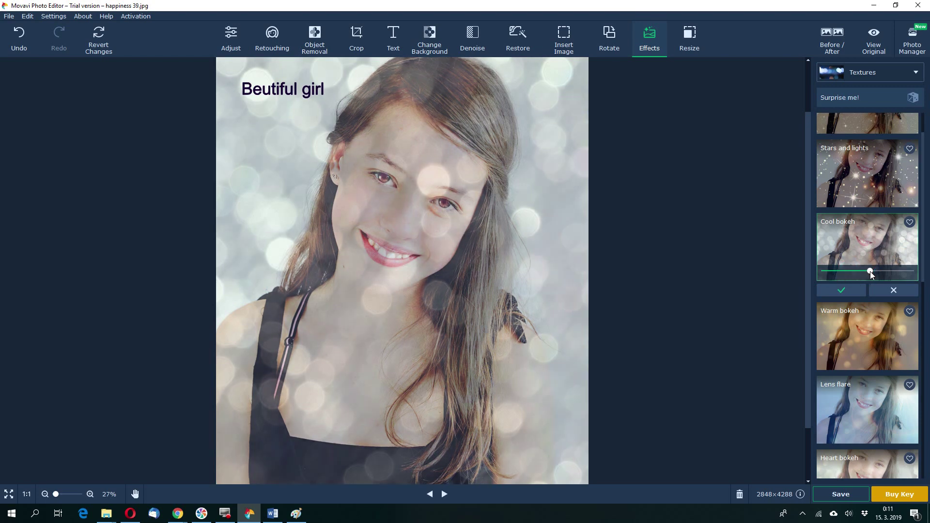
scroll(881, 242, up, 1)
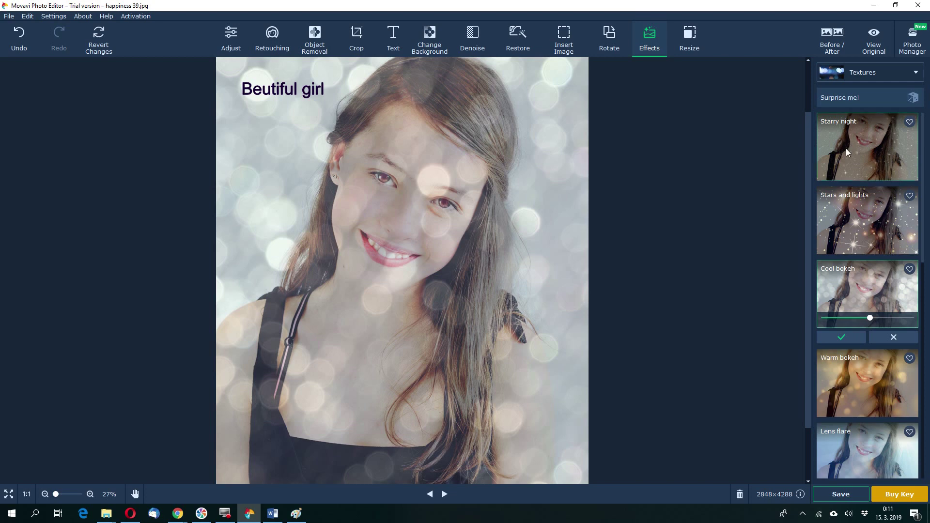
click(882, 71)
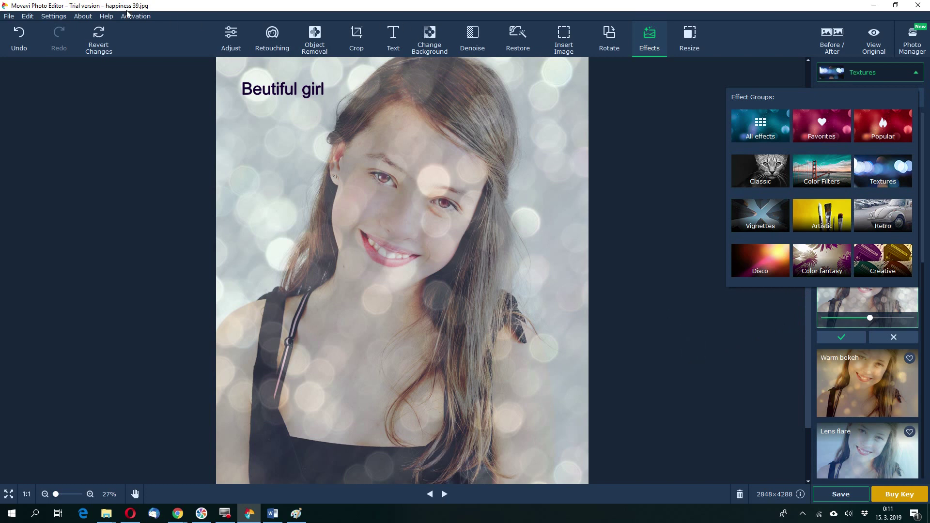
Save the edited portrait as JPEG file Girl in the Movavi folder.
click(9, 16)
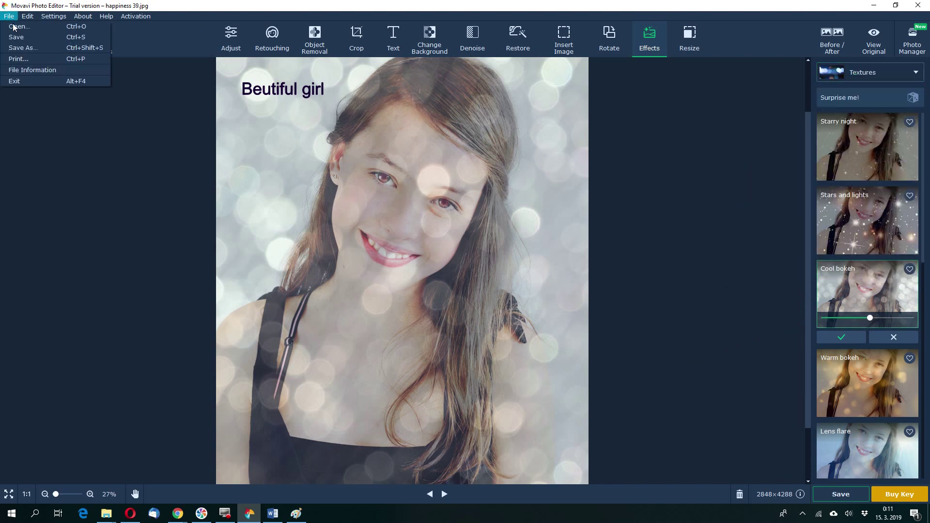
click(34, 51)
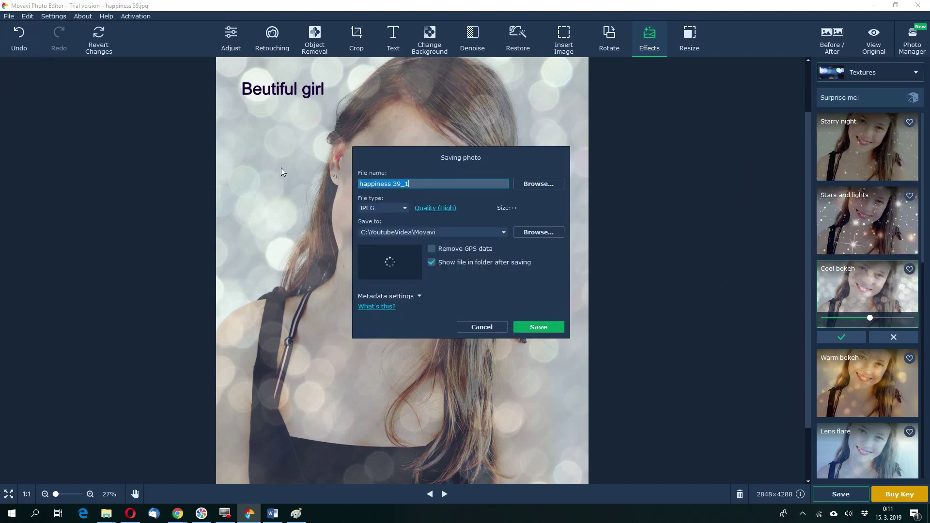
text(b)
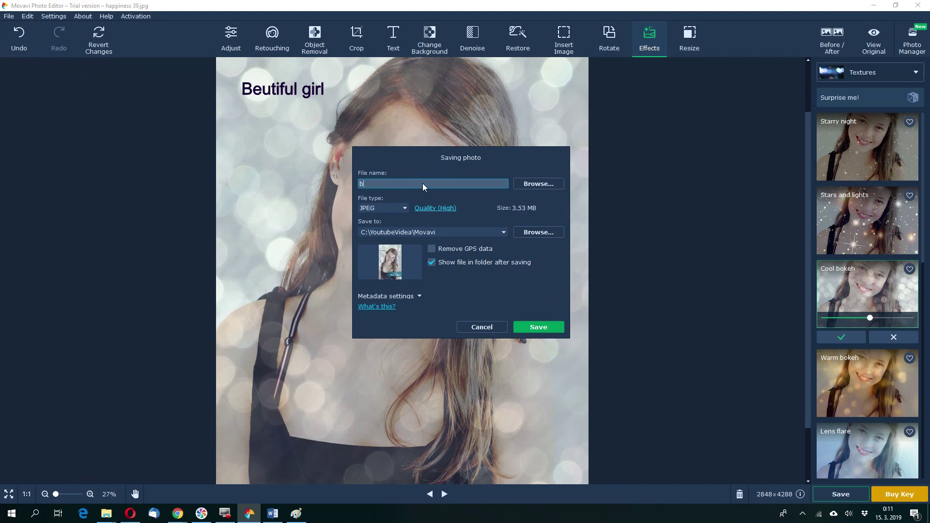
key(BackSpace)
text(Girl)
click(544, 329)
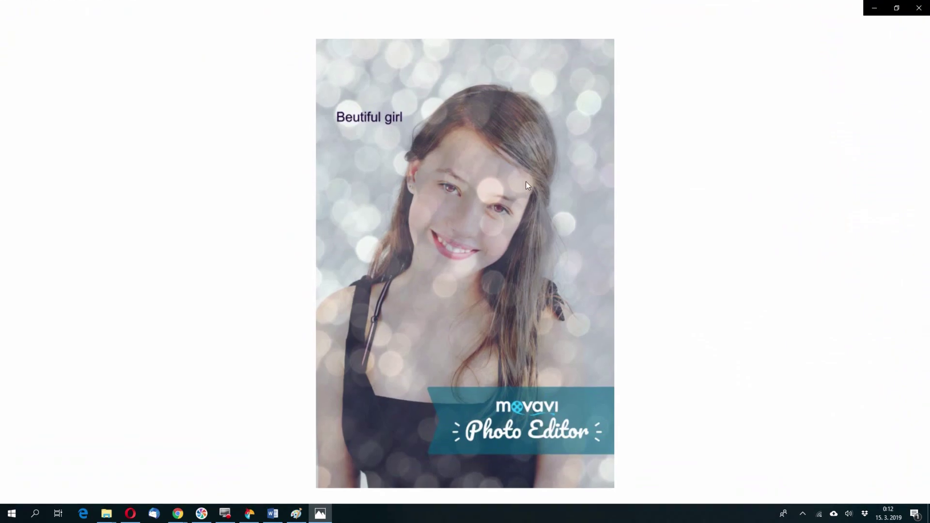
Review Girl.jpg in Windows Photos with its bokeh, dark caption and Movavi watermark.
mouse_move(556, 173)
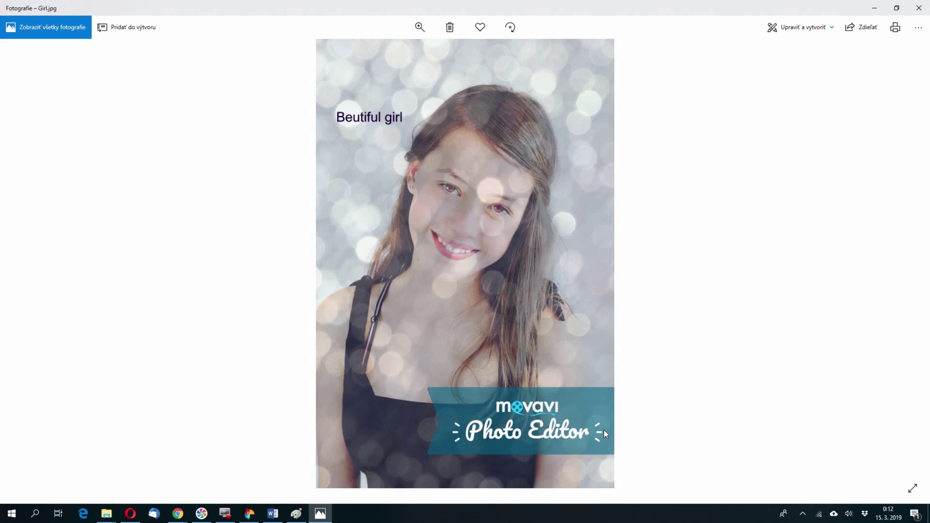
Close the photo viewer, minimize the folder showing Girl.jpg, and dismiss the save confirmation.
click(874, 8)
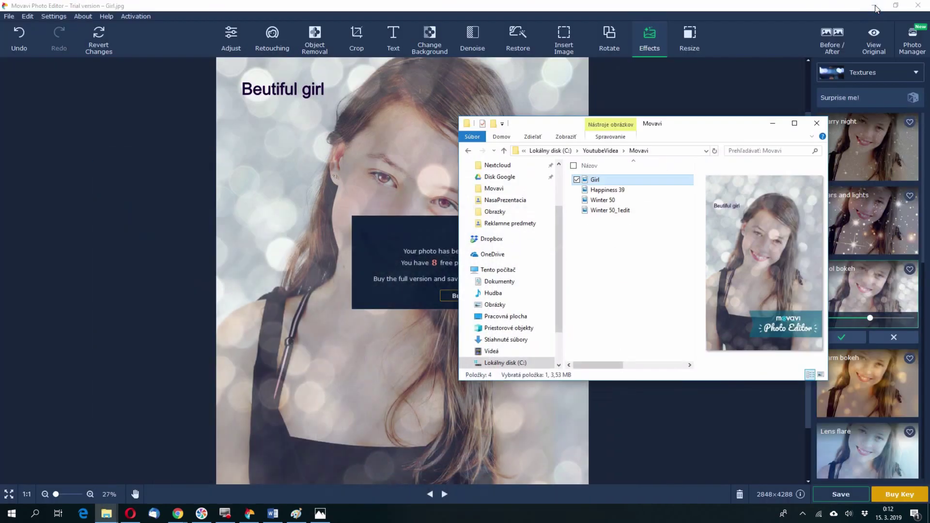
click(772, 123)
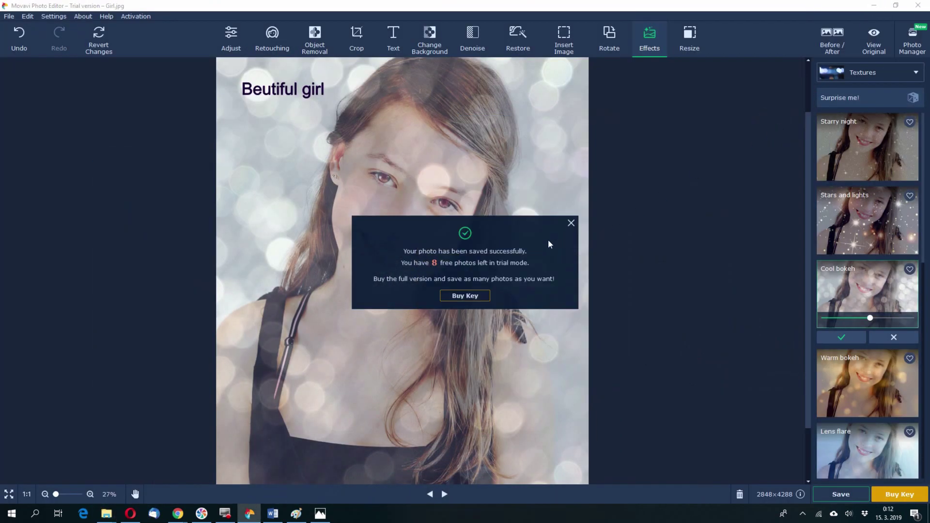
click(570, 221)
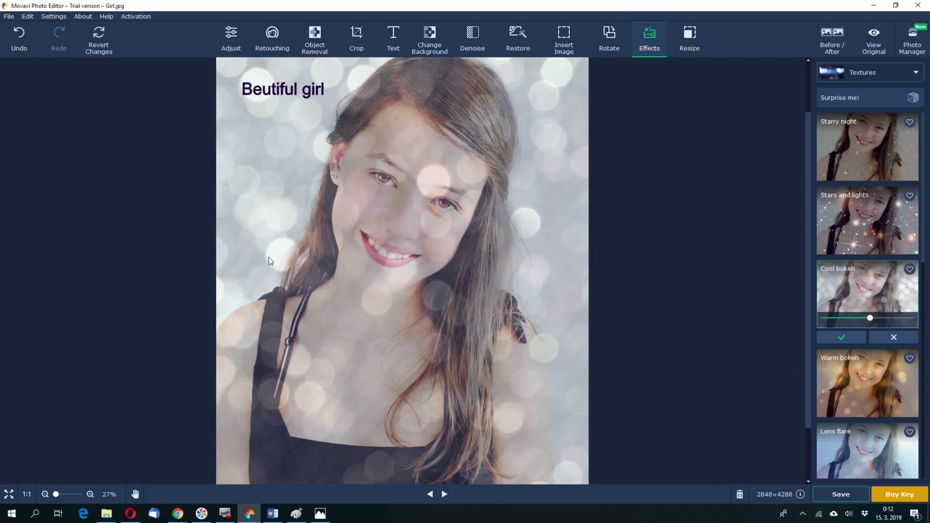